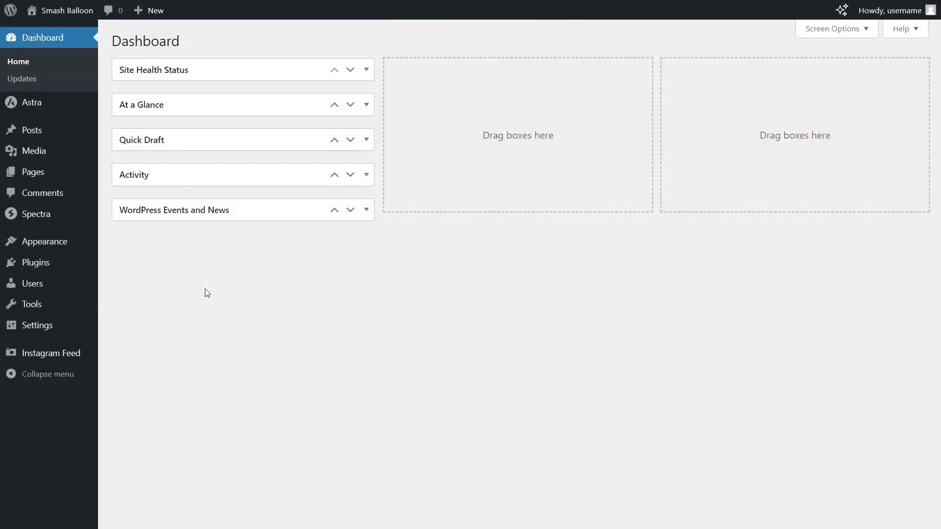
Step: Upload the Reviews Feed Pro 1.4.2 plugin zip file, install it and activate the plugin
mouse_move(39, 269)
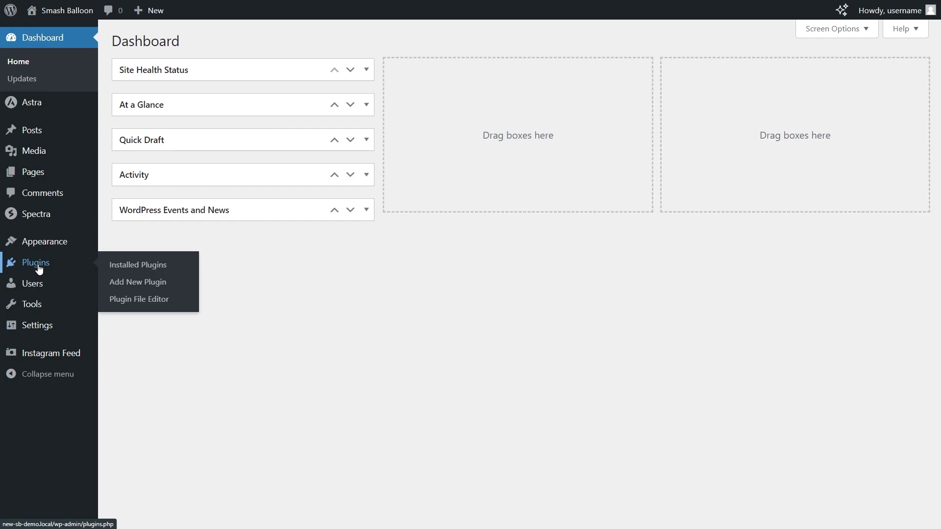
click(122, 284)
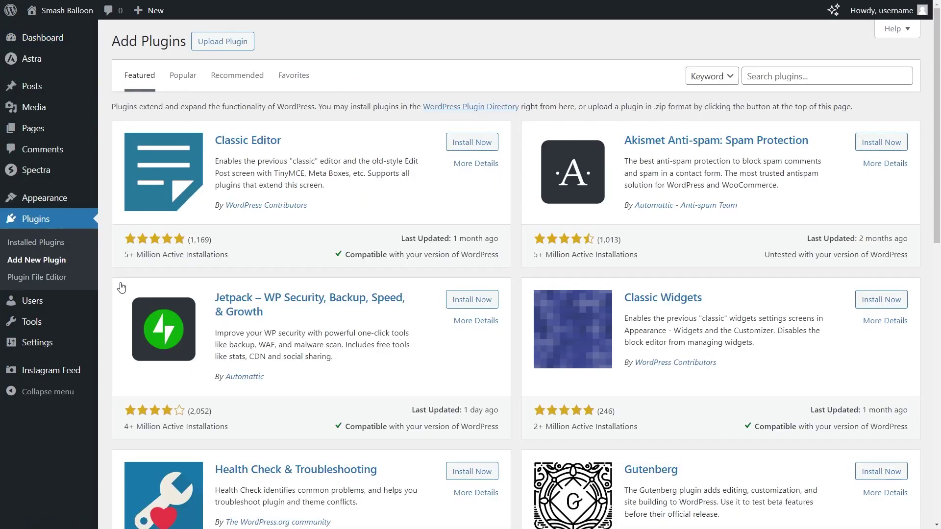
click(211, 47)
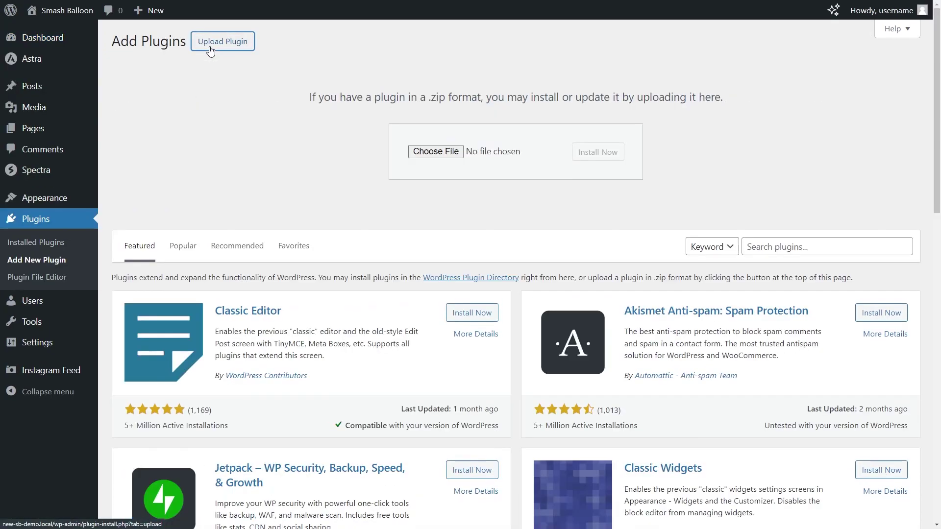
click(434, 152)
click(596, 161)
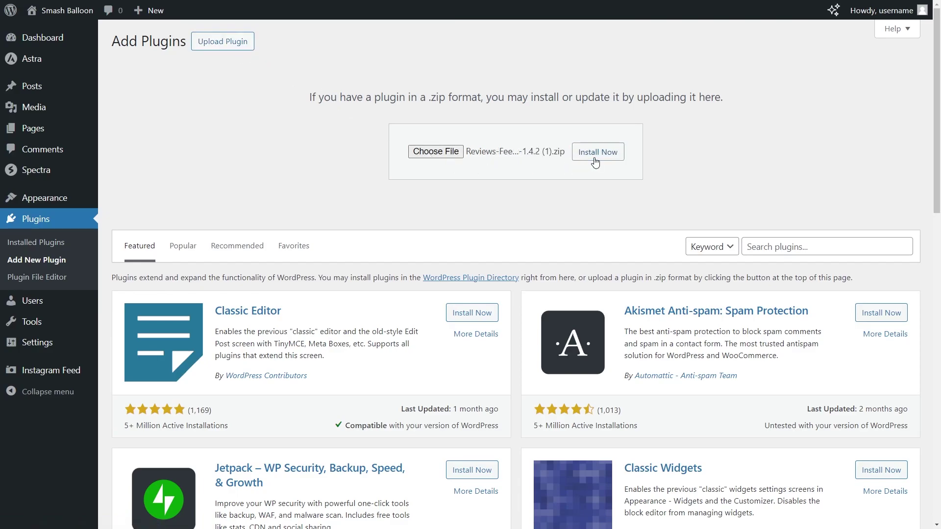
click(162, 152)
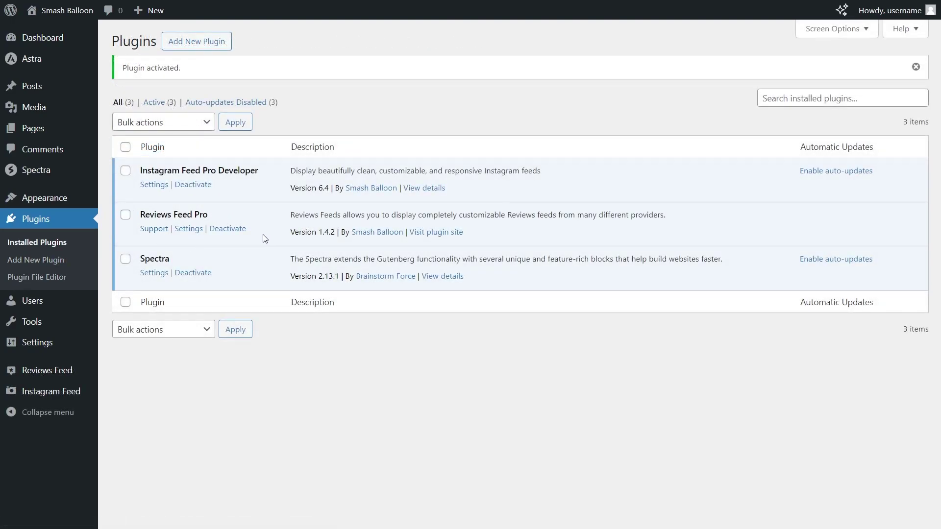
Step: Enter the licence key for Reviews Feed Pro and activate the licence
click(64, 373)
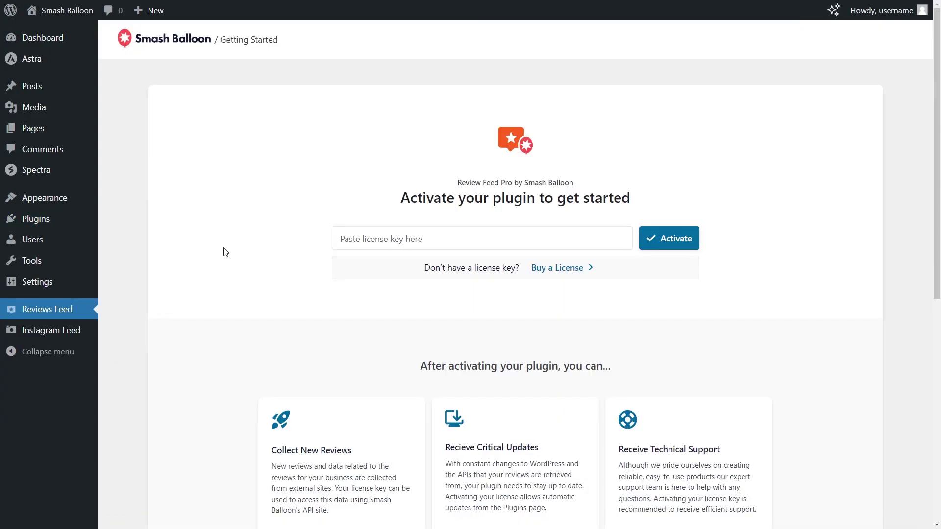
click(467, 239)
key(ctrl+v)
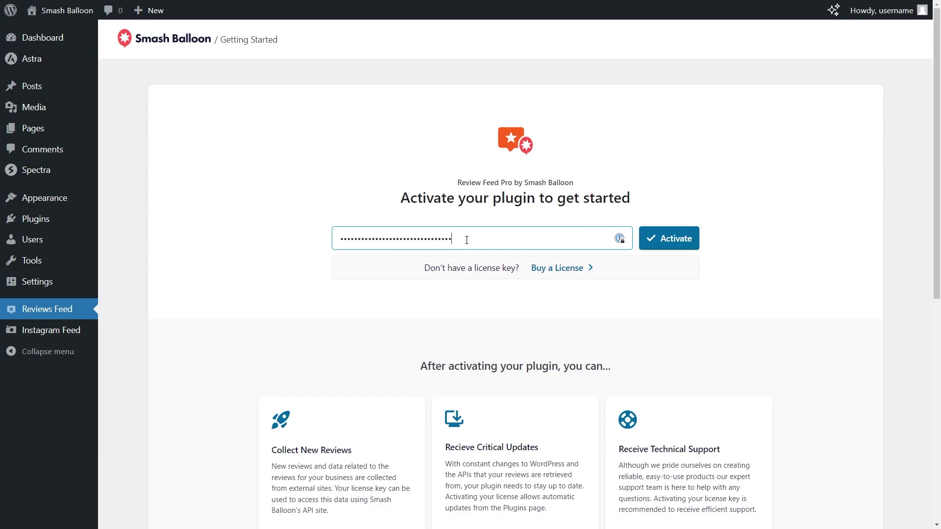
click(652, 244)
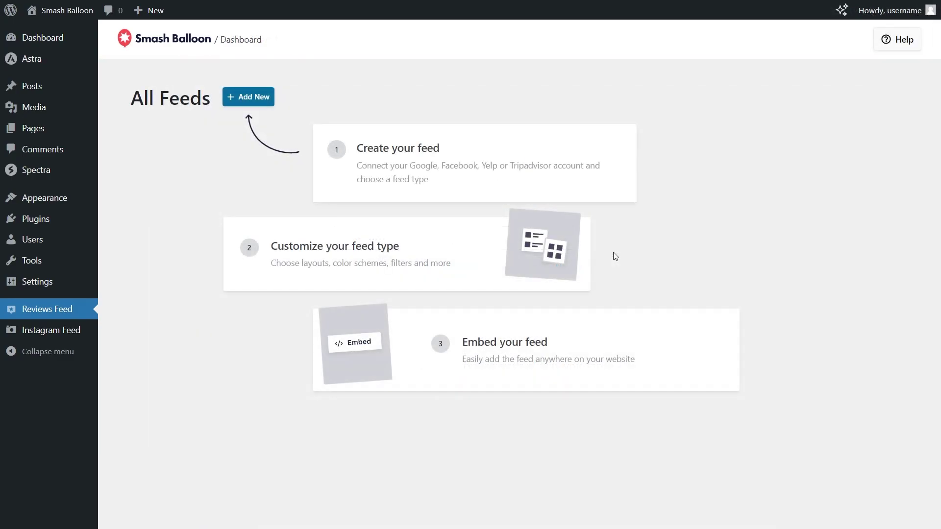
click(252, 97)
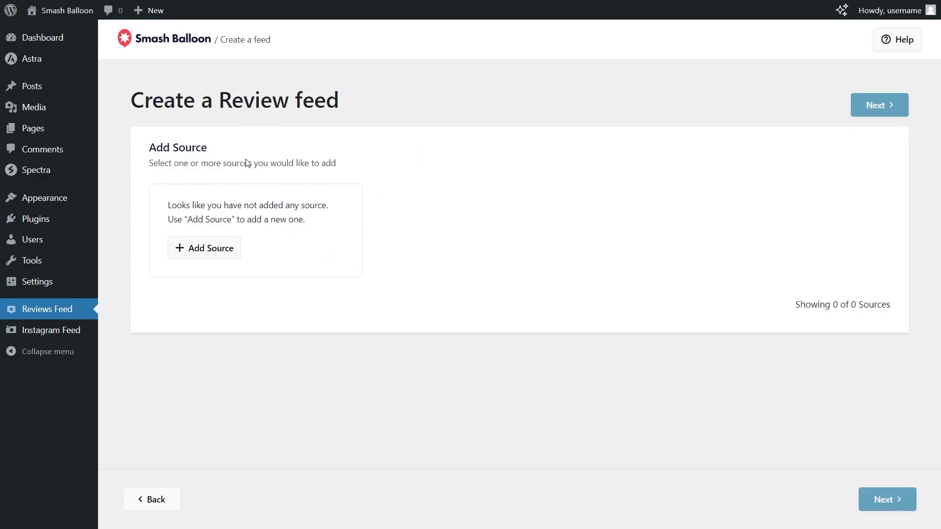
click(211, 252)
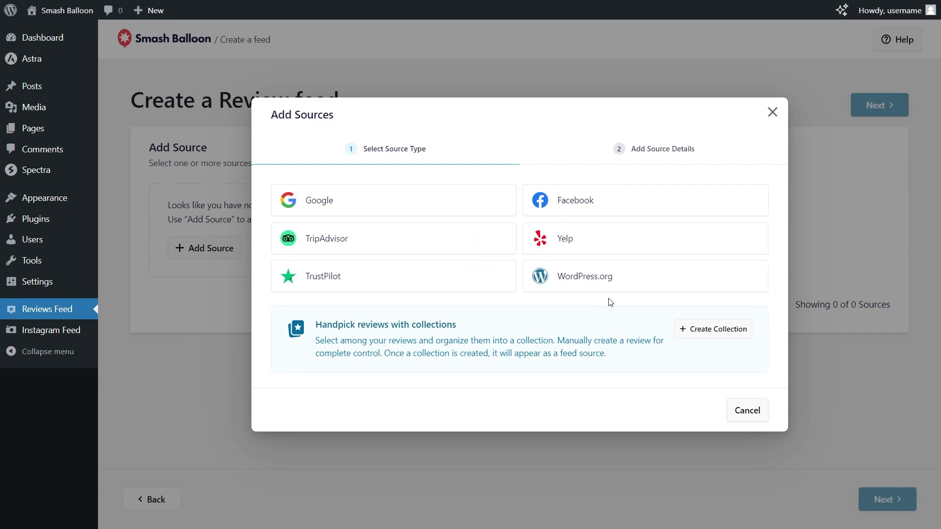
click(376, 285)
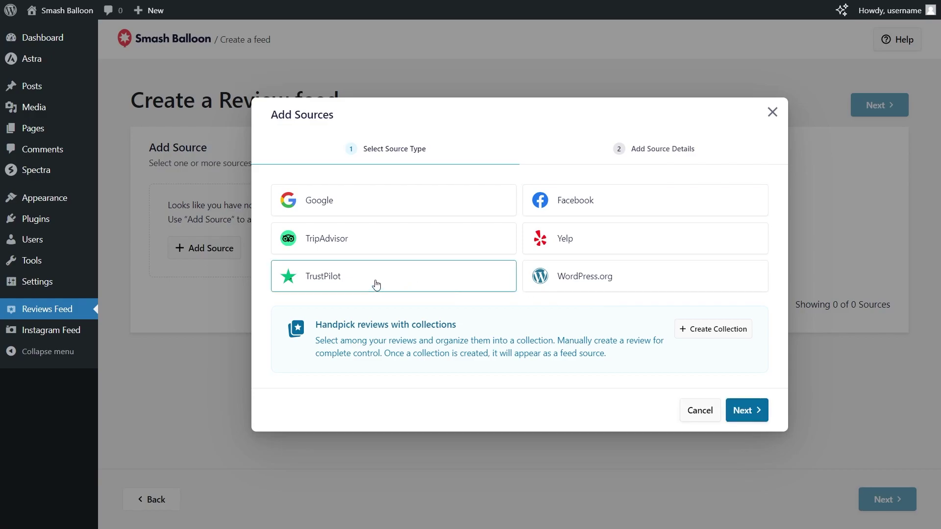
click(731, 409)
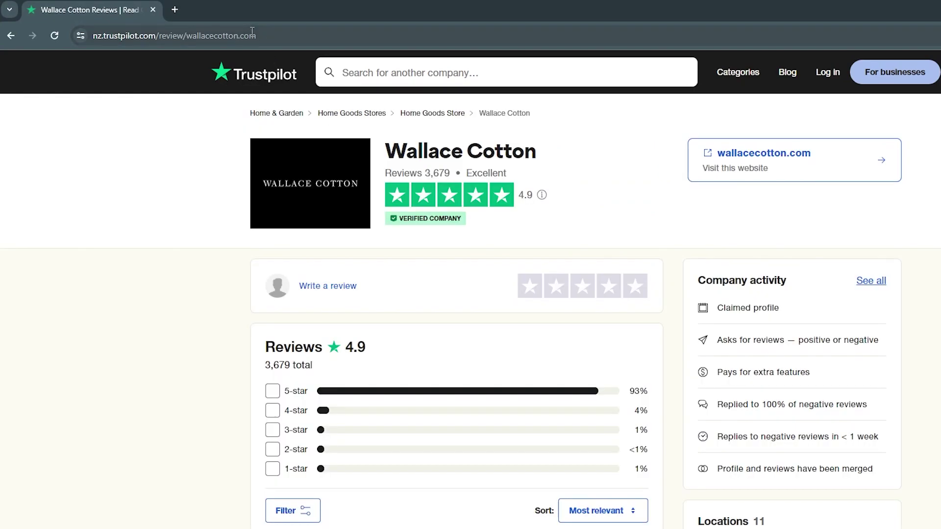
click(287, 35)
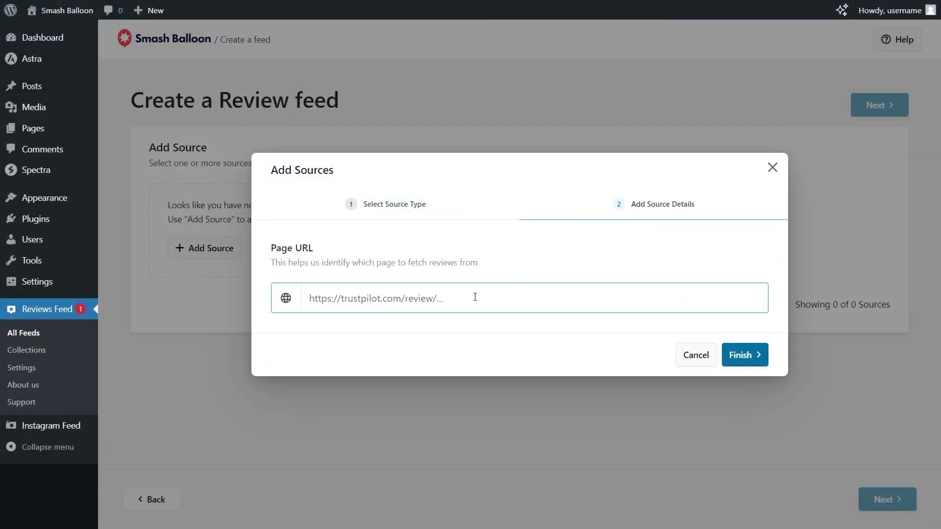
text(https://nz.trustpilot.com/review/wallacecotton.com)
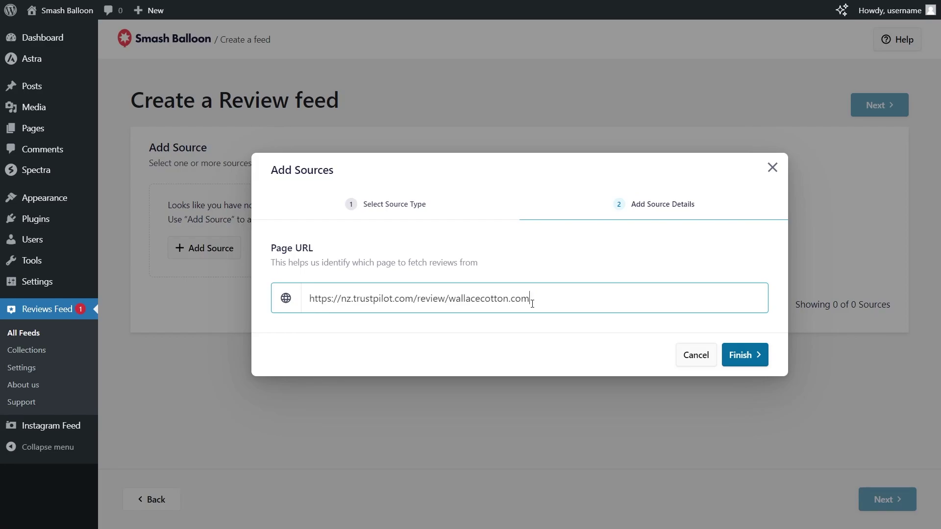
click(739, 354)
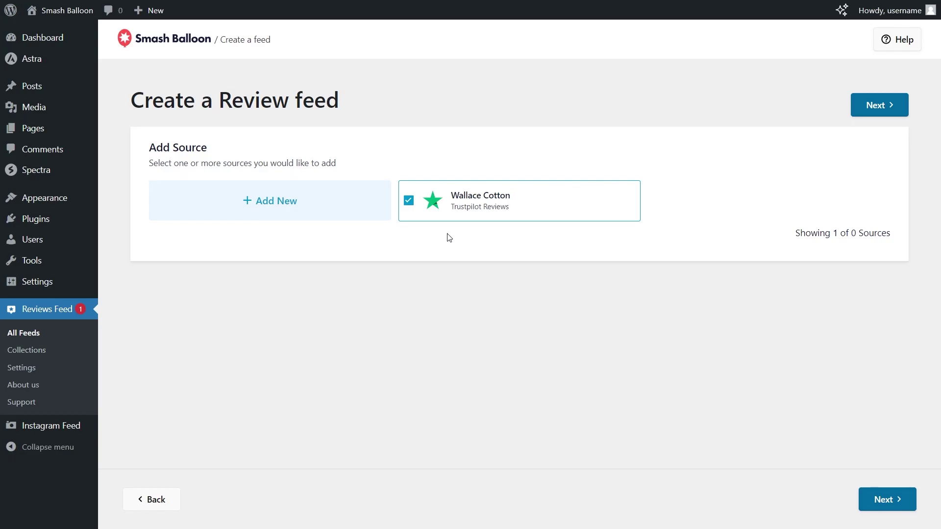
Step: Continue with the Wallace Cotton source and choose the Showcase Carousel template for the feed
click(861, 106)
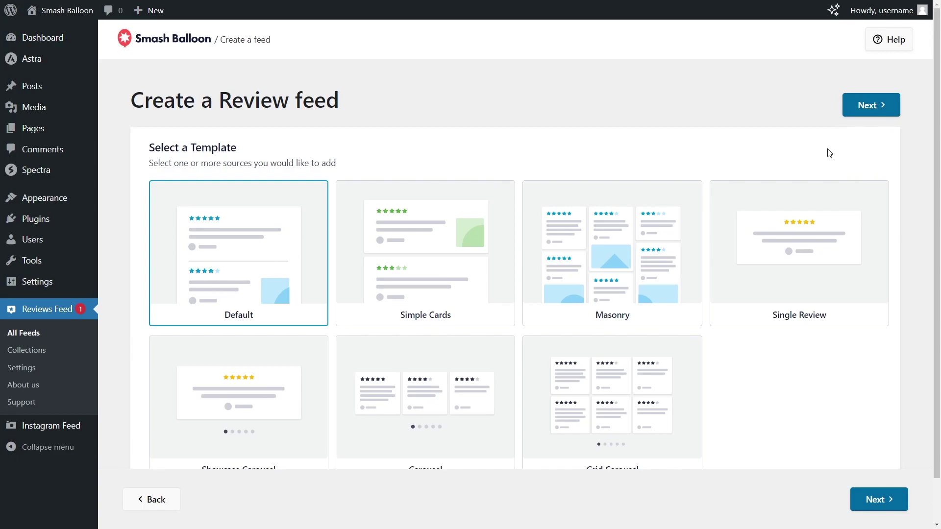
scroll(319, 273, down, 2)
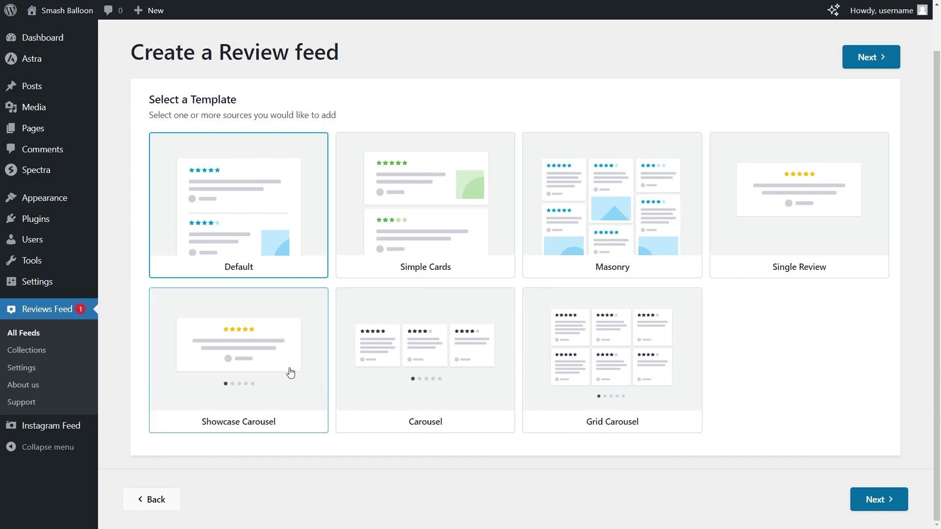
click(273, 388)
click(863, 505)
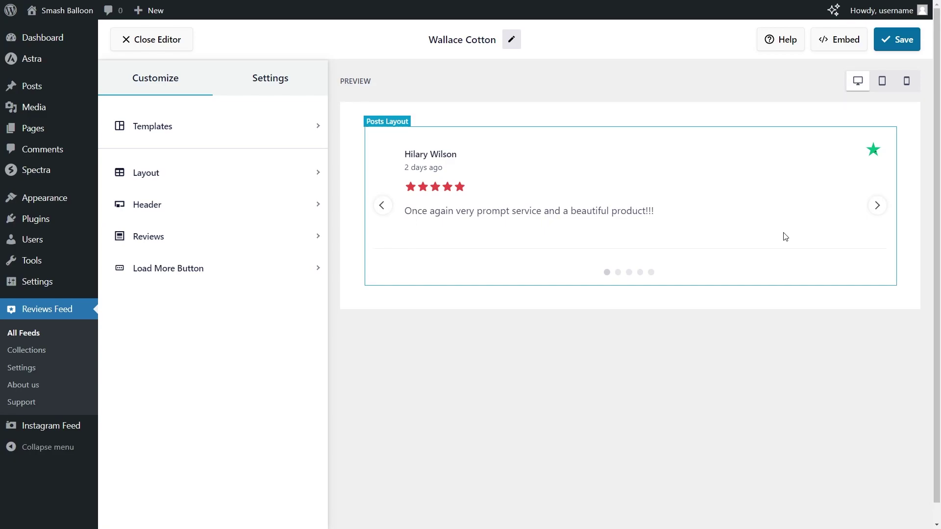
Step: Page forward through the reviews in the carousel preview
click(876, 210)
click(875, 211)
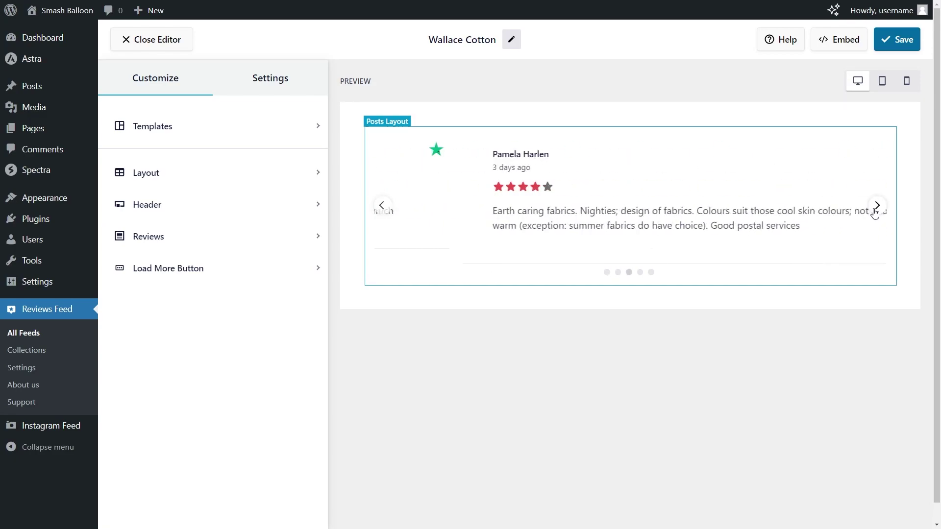
click(876, 210)
click(876, 210)
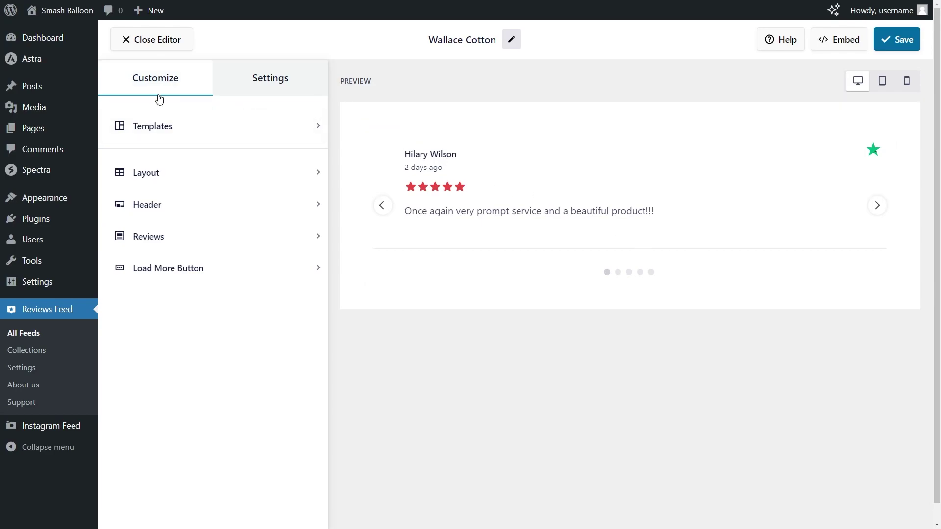
Step: Try the List and Masonry layouts for the review feed and switch back to the Carousel layout
click(157, 170)
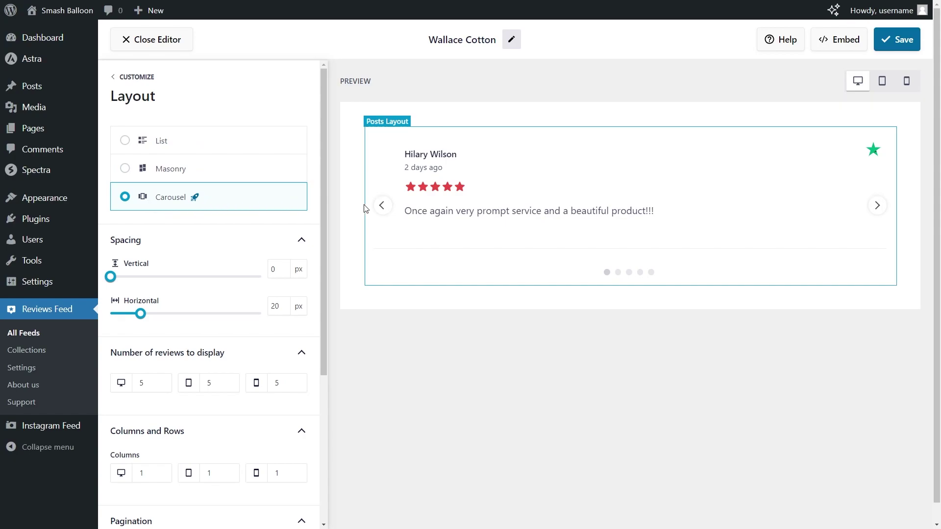
click(383, 205)
click(382, 205)
click(209, 142)
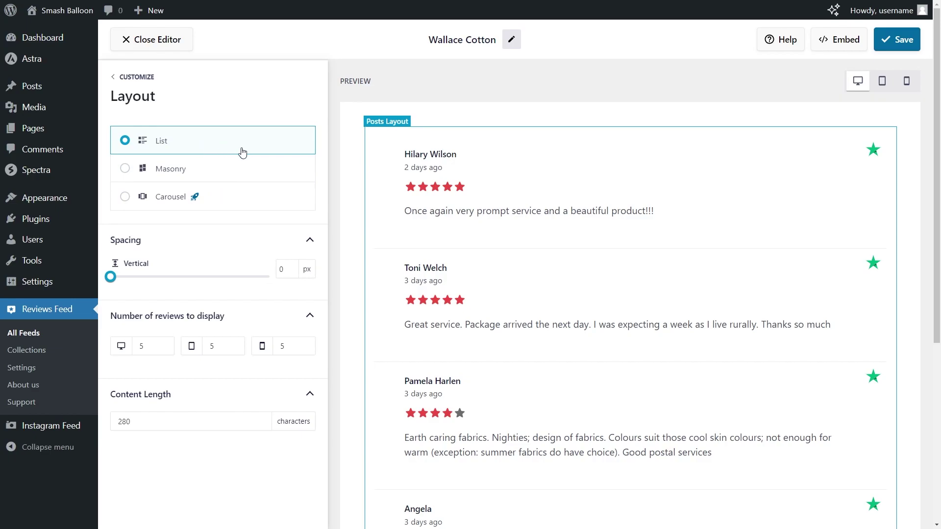
scroll(341, 227, down, 5)
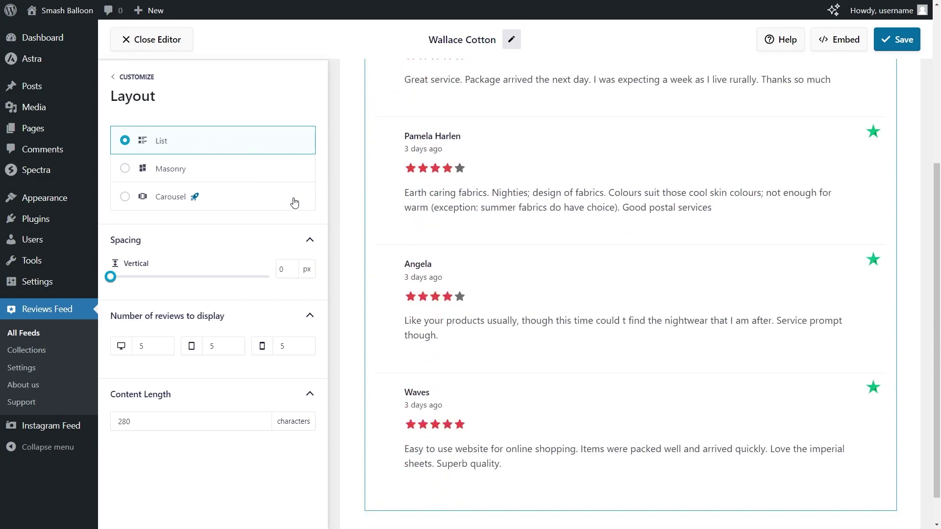
click(234, 171)
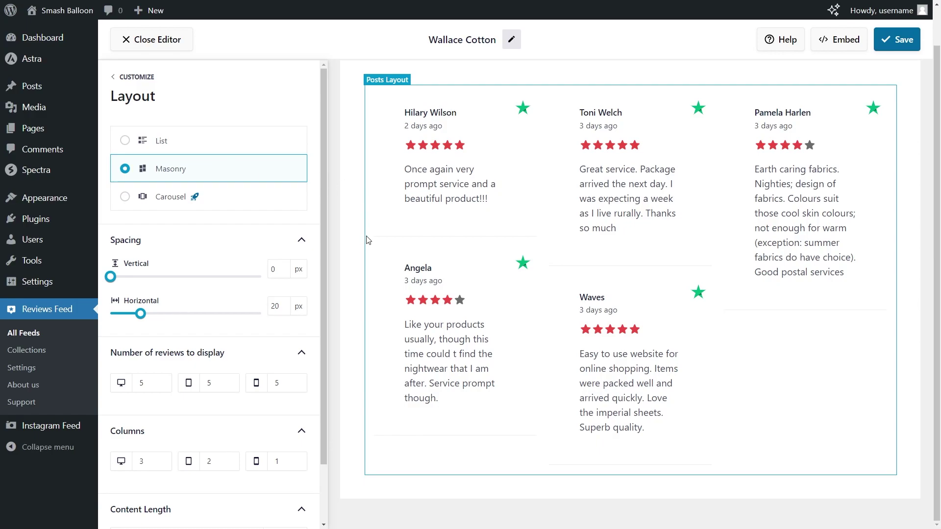
click(257, 203)
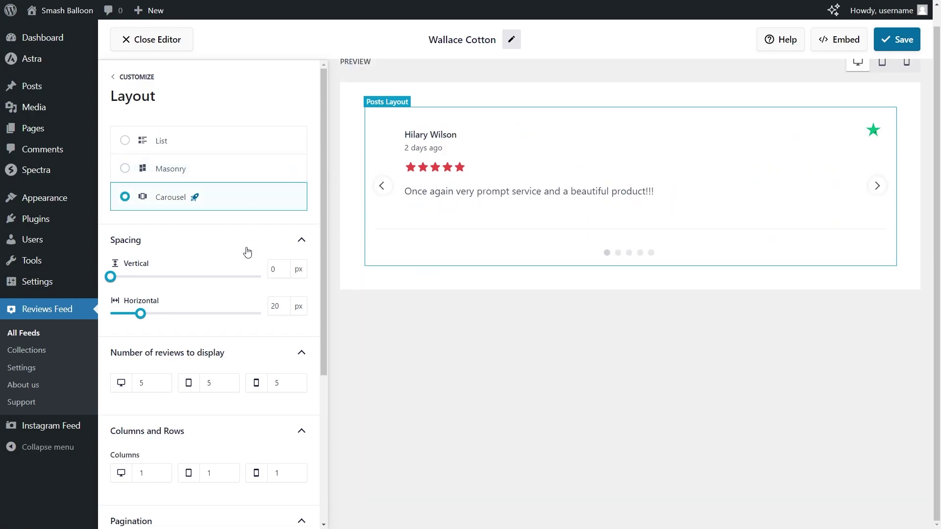
Step: Try 3 as the number of reviews displayed on desktop, check the carousel pages, and restore the number to 5
scroll(248, 246, down, 3)
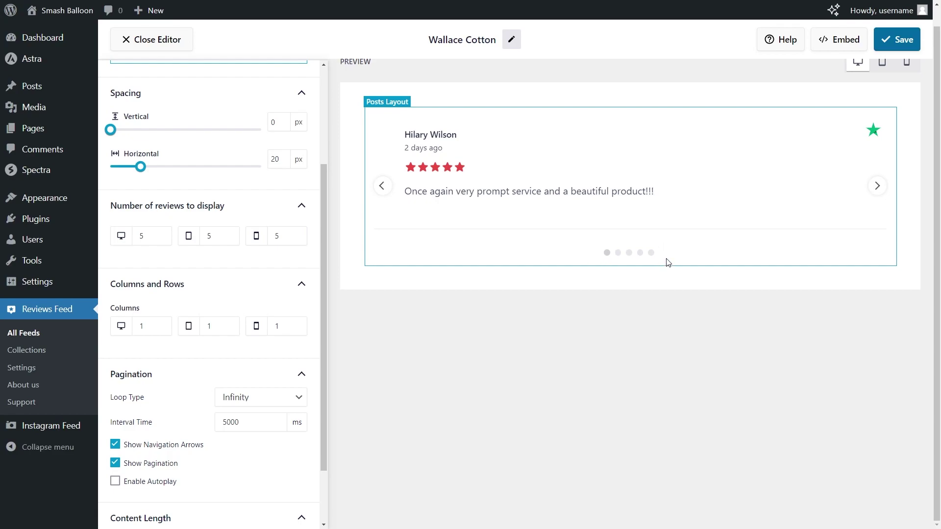
double_click(150, 236)
text(3)
click(147, 252)
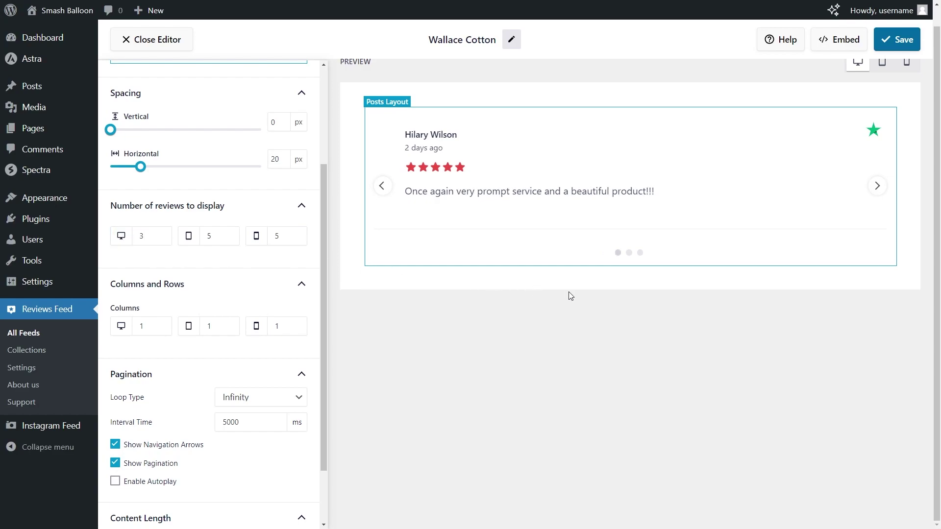
click(629, 253)
click(640, 254)
double_click(129, 235)
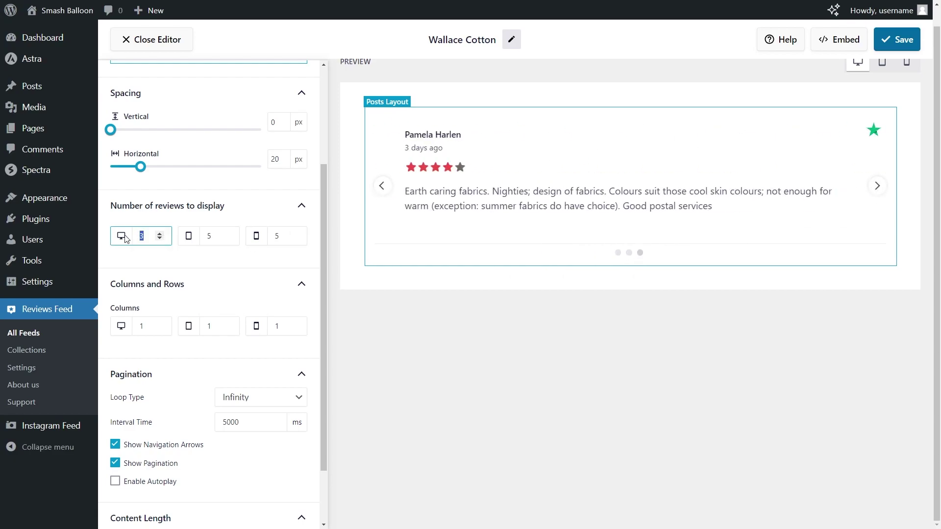
text(5)
click(157, 273)
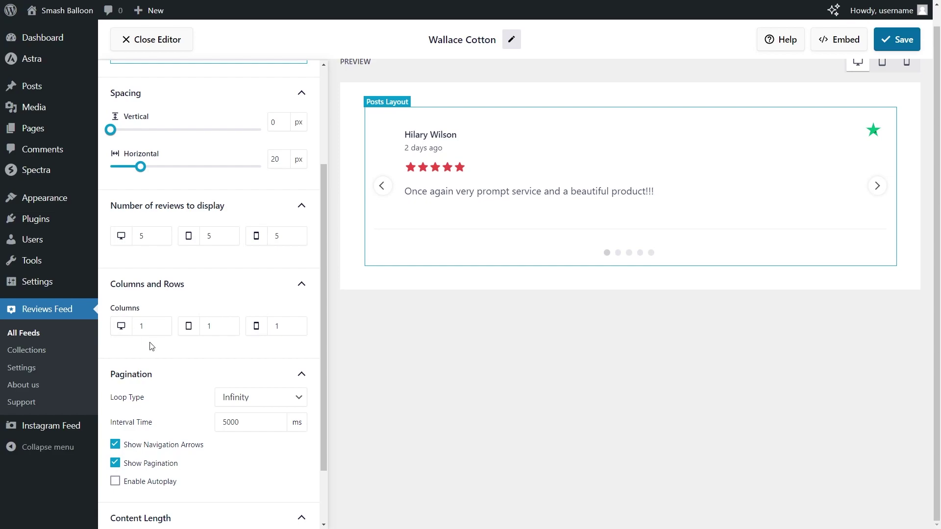
Step: Try 2 desktop columns for the carousel and set the column count back to 1
click(161, 324)
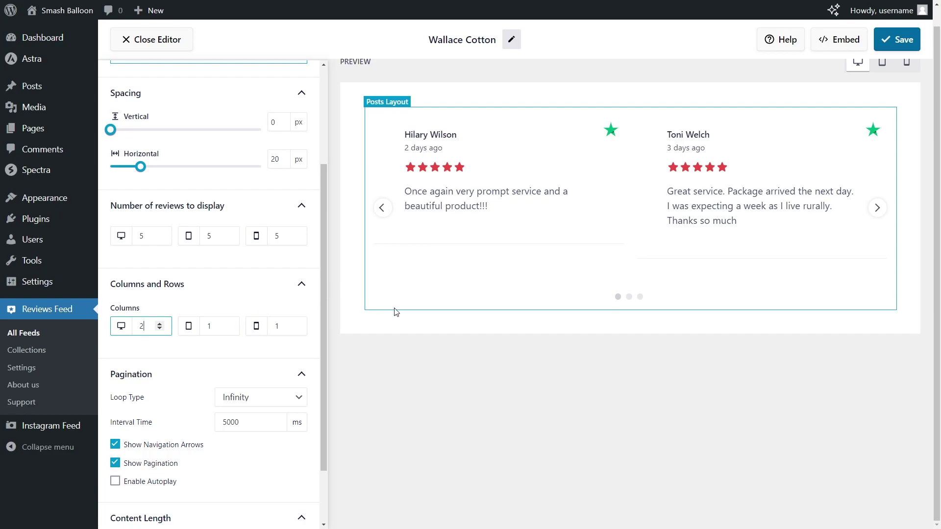
click(159, 329)
Step: Try hiding the carousel's navigation arrows and enabling autoplay, restoring each pagination option to its original state
scroll(170, 360, down, 2)
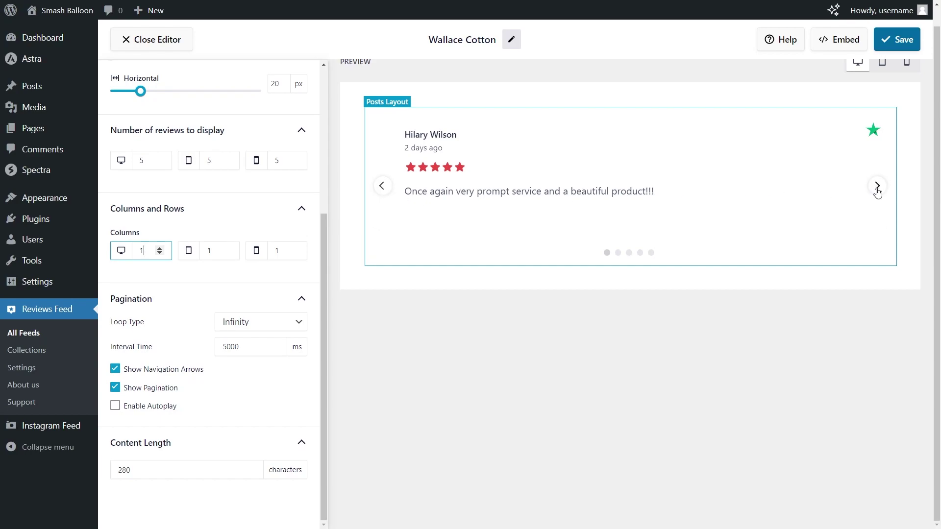
click(114, 370)
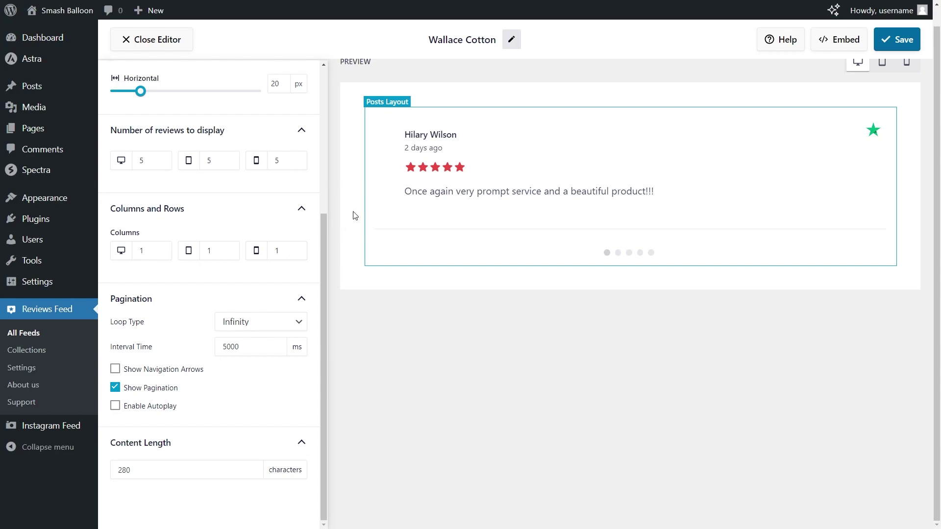
click(114, 370)
click(115, 407)
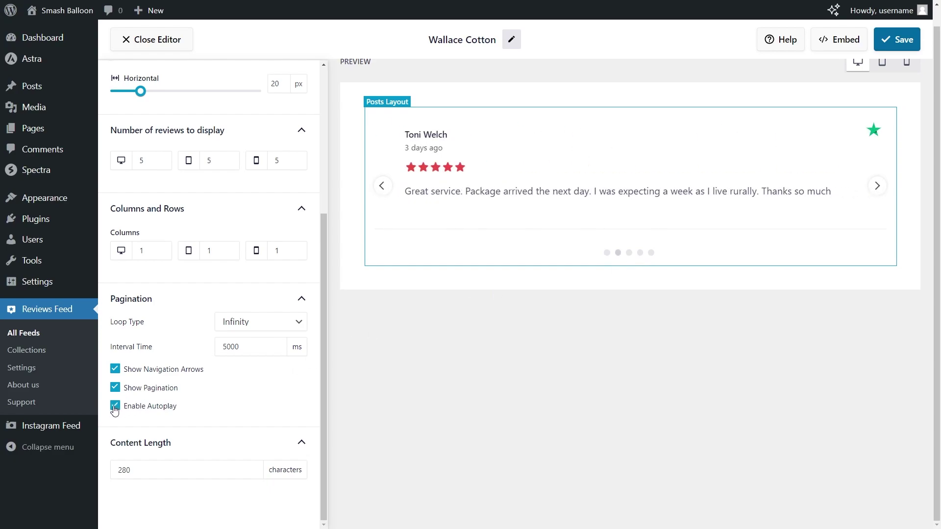
click(115, 407)
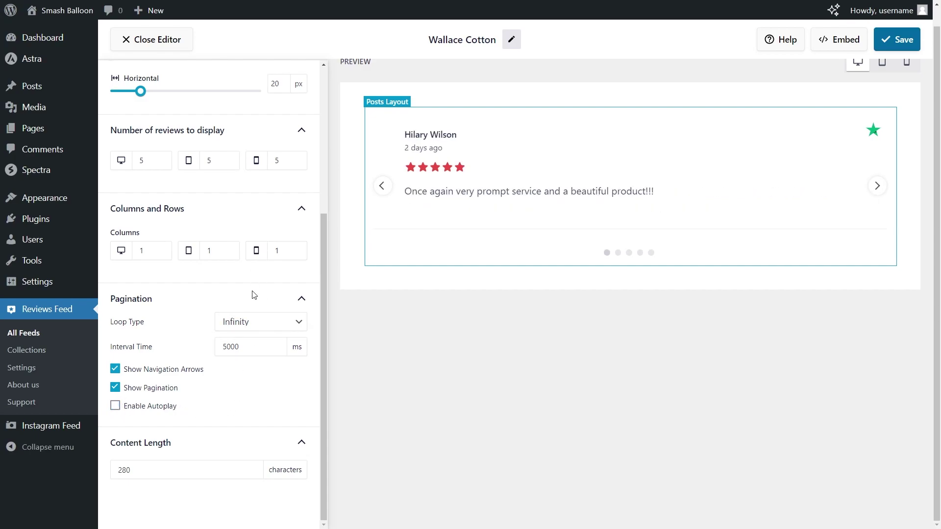
Step: Save the Wallace Cotton review feed
click(898, 39)
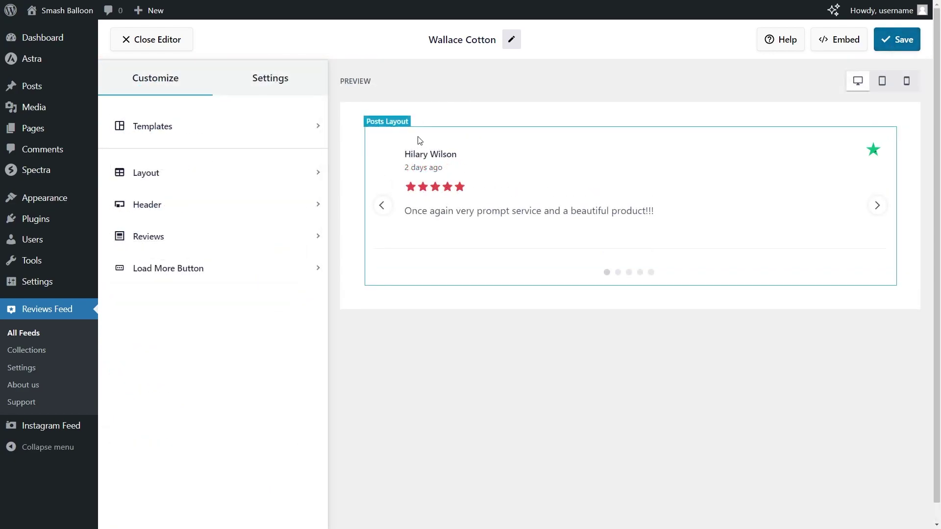
Step: Enable the header for the Wallace Cotton review feed
click(179, 204)
click(119, 134)
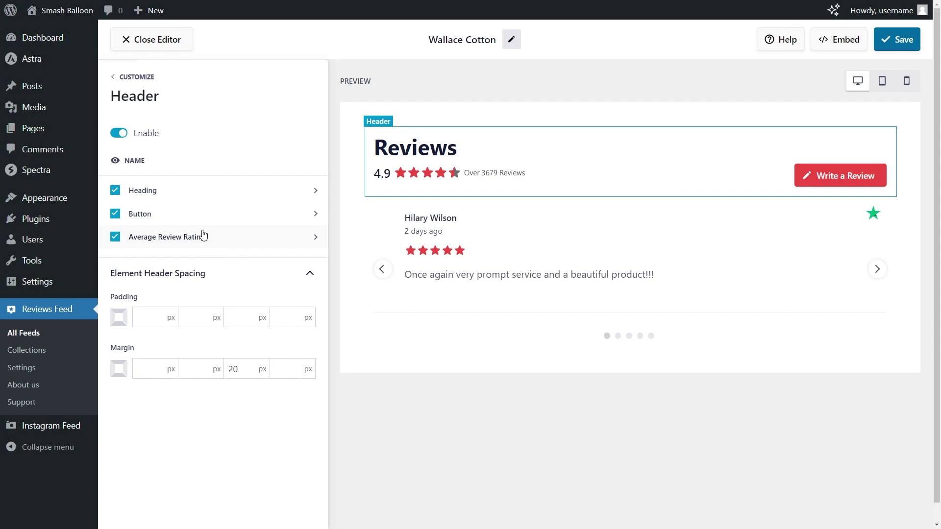
Step: Try hiding the header's button, heading and average review rating, and show all three elements again
click(115, 215)
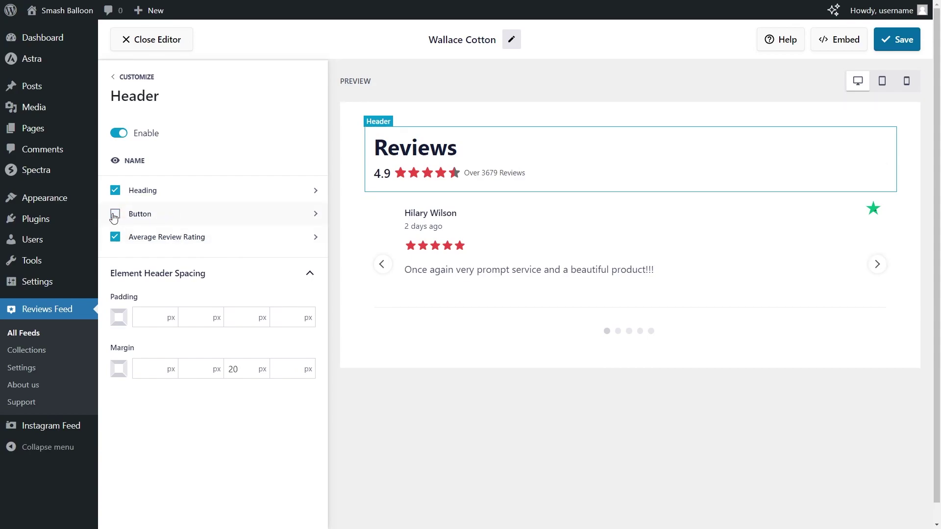
click(114, 191)
click(116, 238)
click(115, 238)
click(116, 214)
click(115, 191)
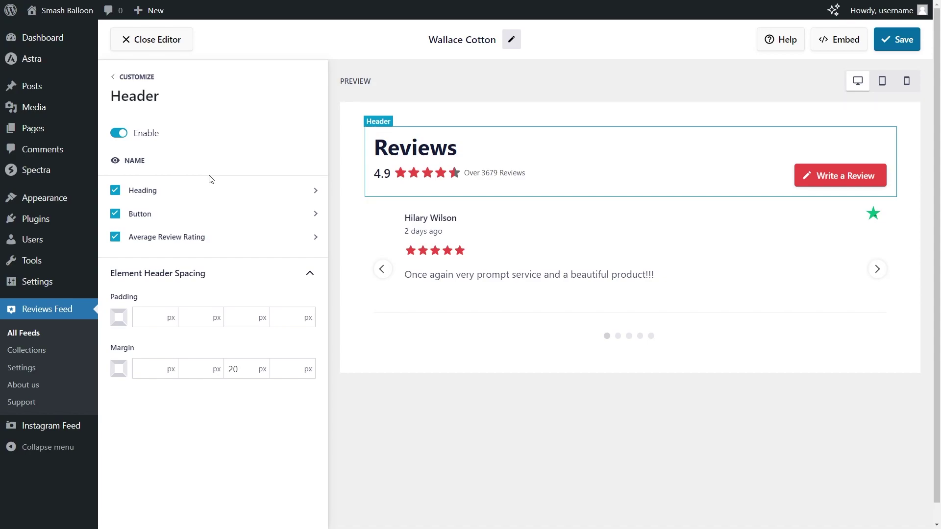
Step: Save the review feed with its header enabled
click(898, 41)
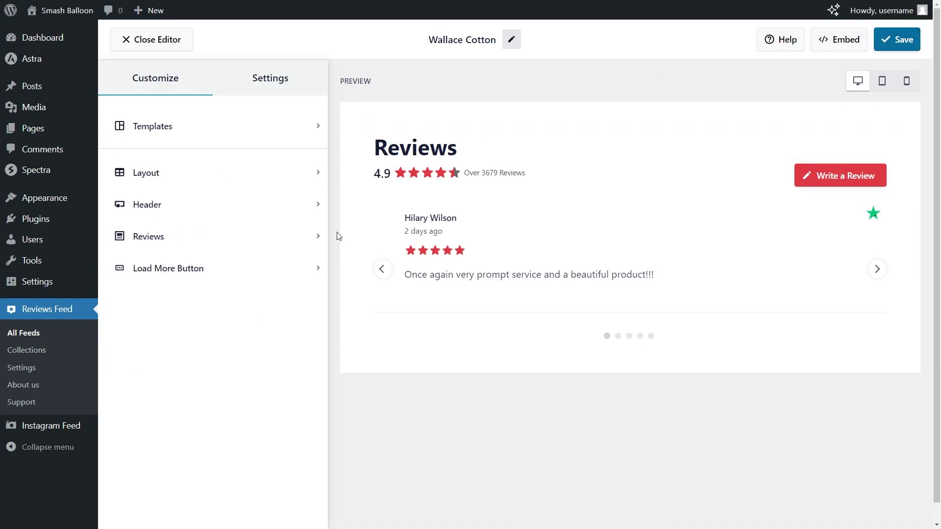
Step: Try enabling moderation with the Allow List and select the first three reviews to show
click(275, 88)
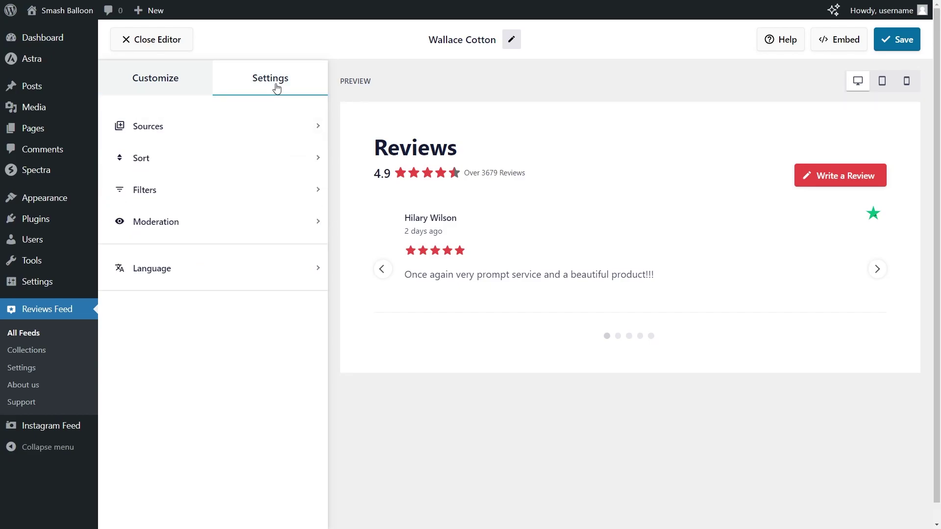
click(214, 218)
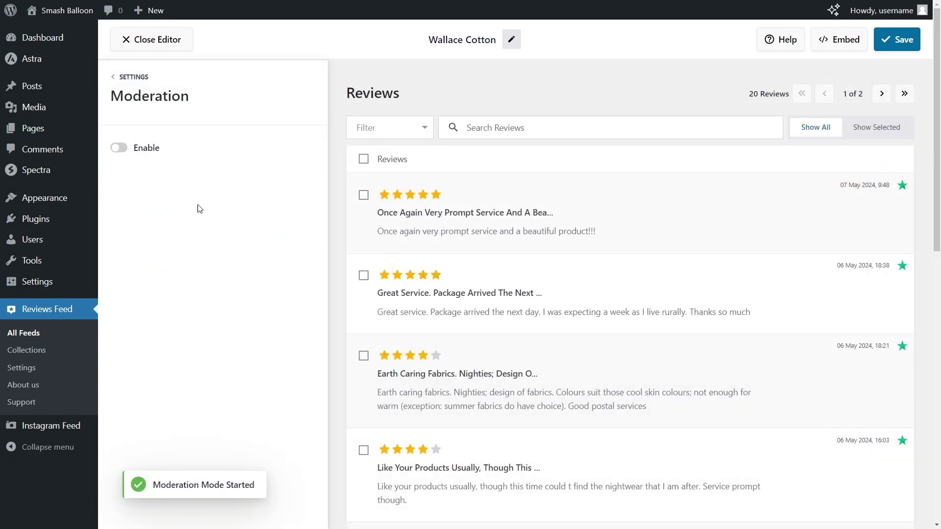
click(118, 149)
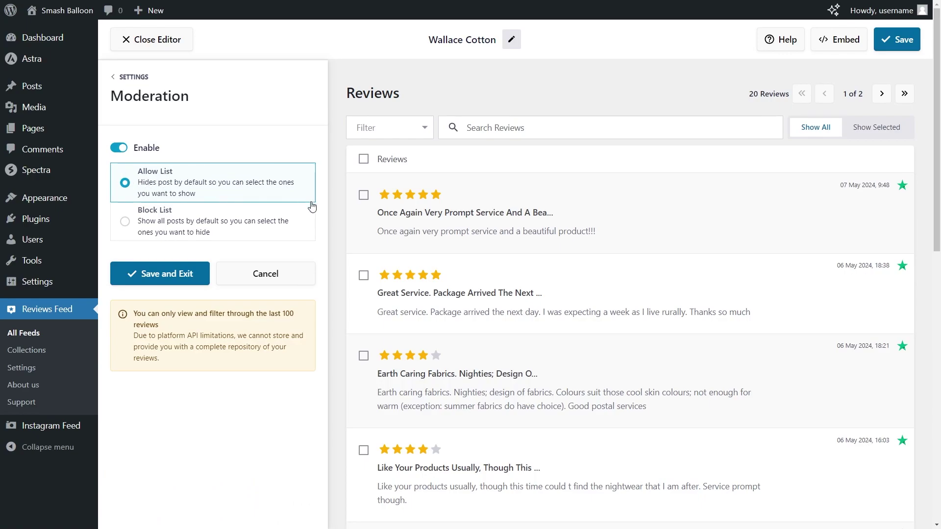
click(363, 195)
click(364, 276)
click(364, 357)
Step: Try Block List moderation with the first two reviews selected to hide, disable moderation, and return to the feed settings
click(217, 229)
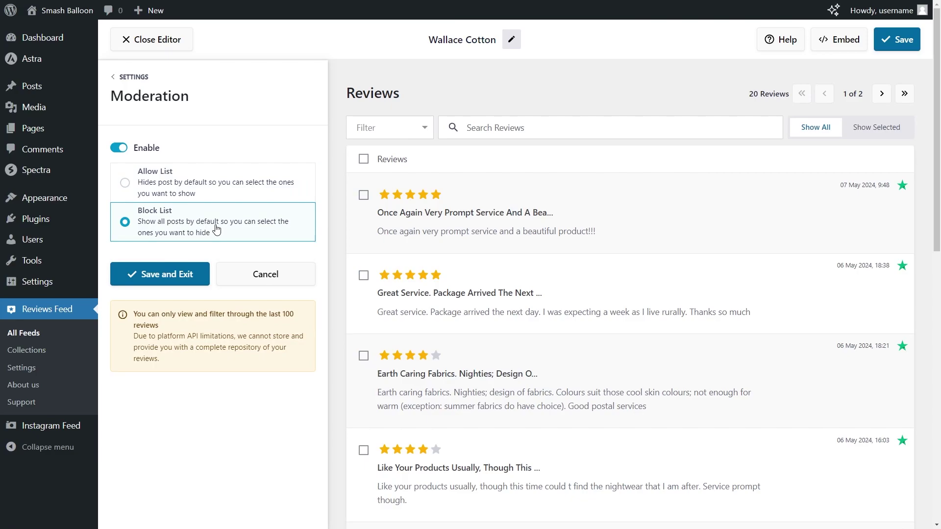
click(363, 195)
click(364, 276)
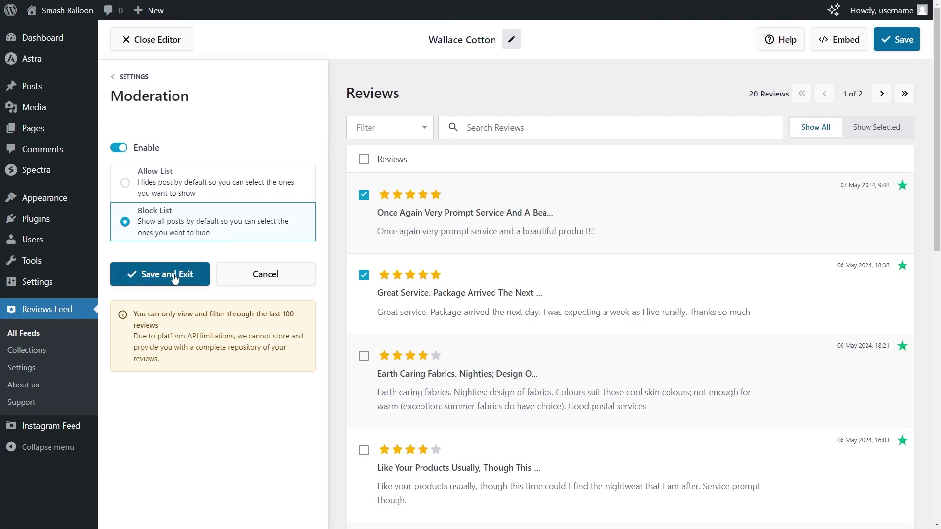
click(120, 148)
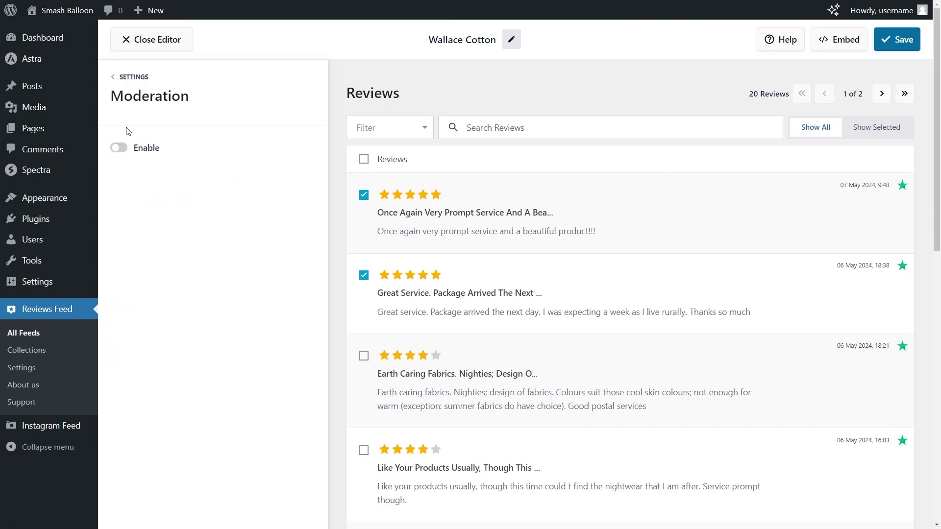
click(135, 83)
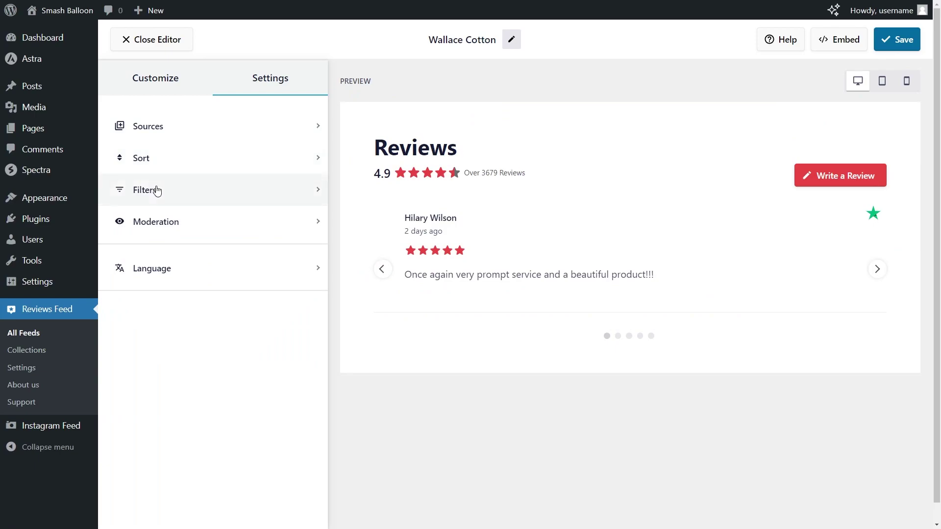
Step: Filter the feed to show only five-star reviews and page through the carousel preview to check it
click(156, 189)
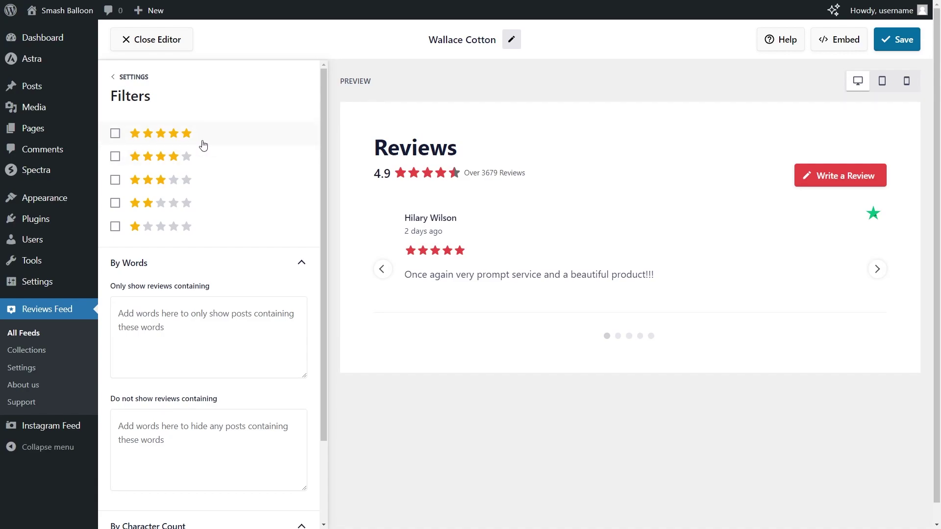
click(116, 133)
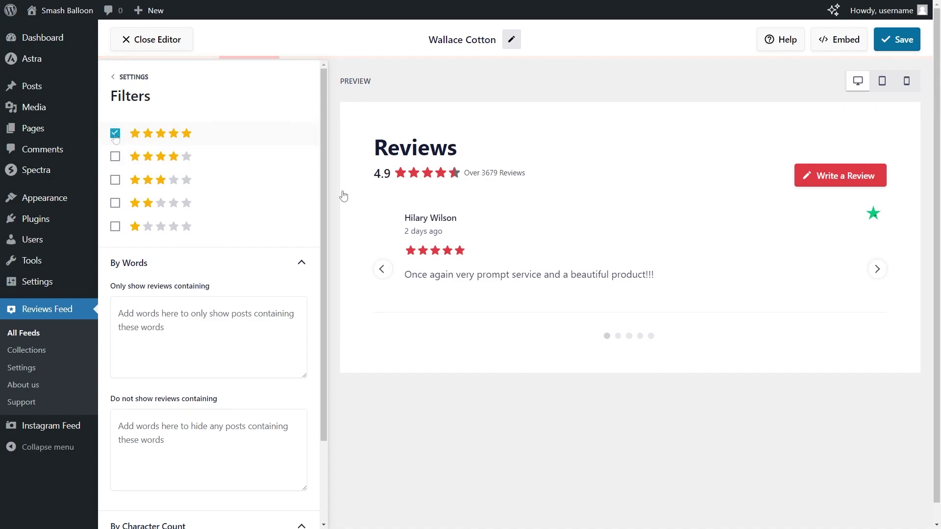
click(877, 270)
click(878, 269)
click(877, 269)
click(878, 270)
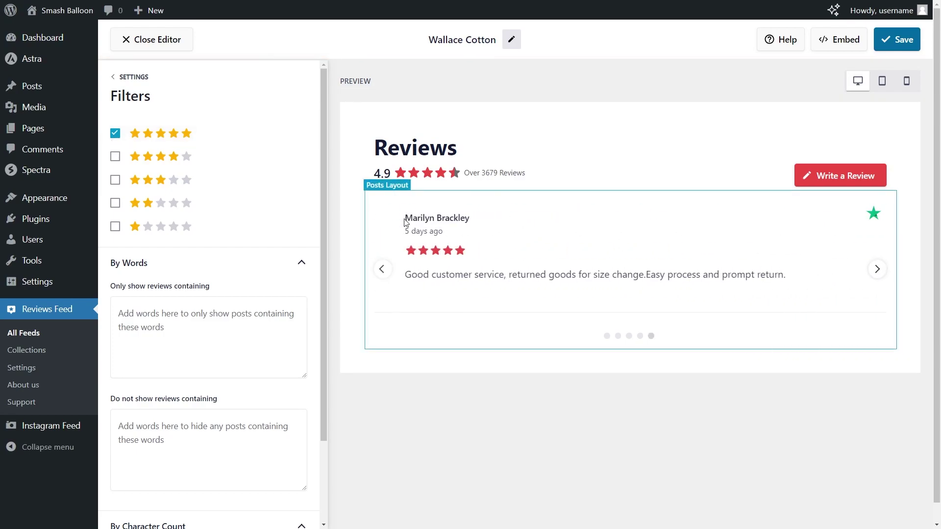
Step: Set the minimum character count filter to 28 characters and save the feed
scroll(235, 236, down, 2)
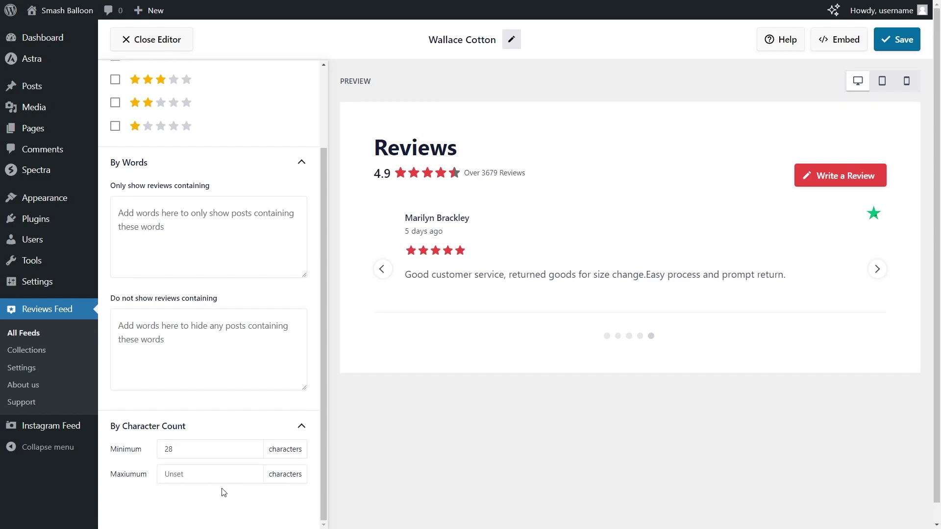
click(898, 40)
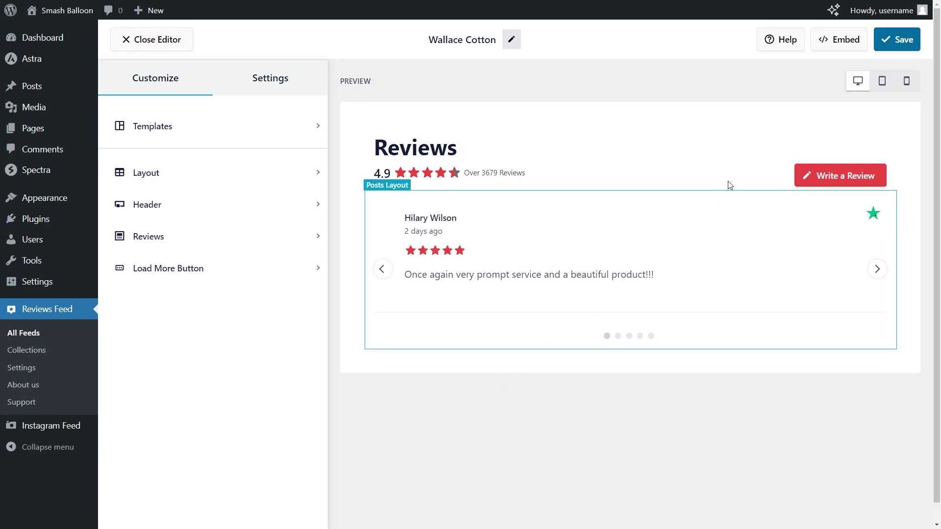
Step: Copy the feed's embed shortcode and choose the first Home page as the page to add the feed to
click(827, 45)
click(637, 257)
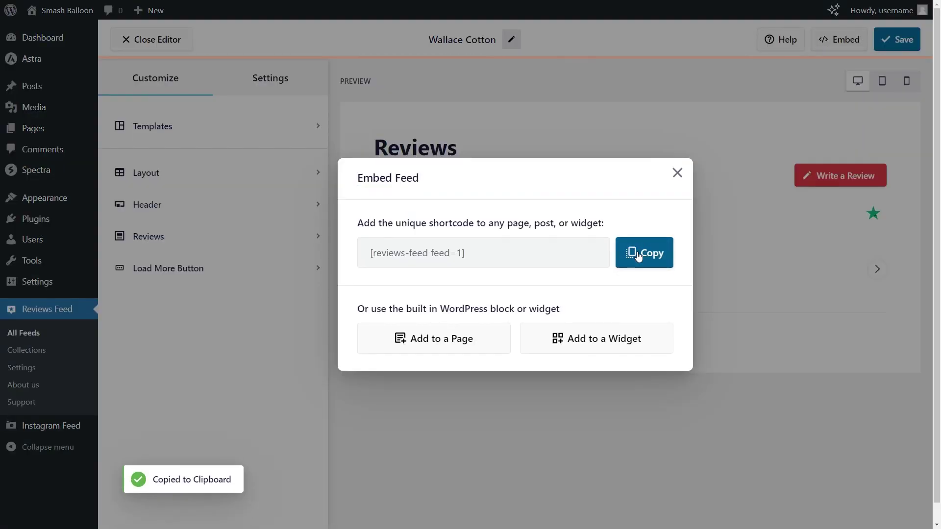
click(437, 338)
click(403, 276)
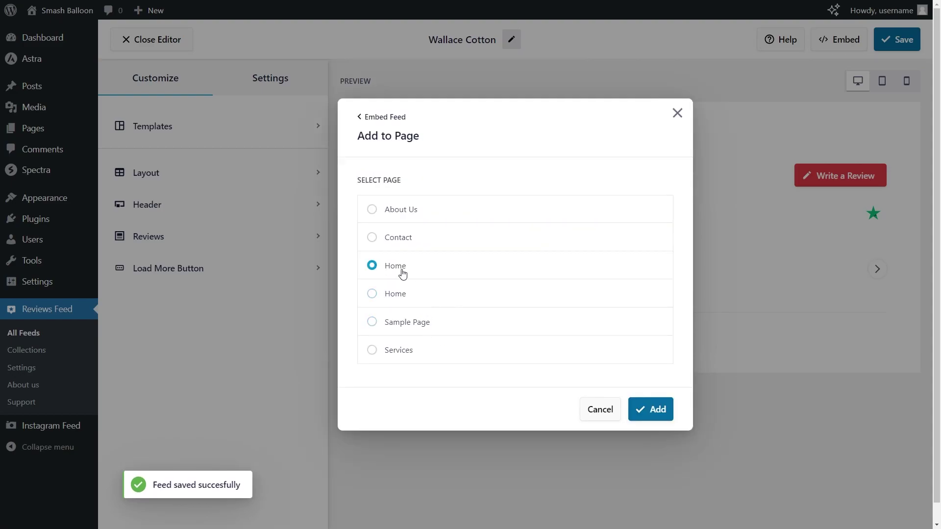
click(657, 410)
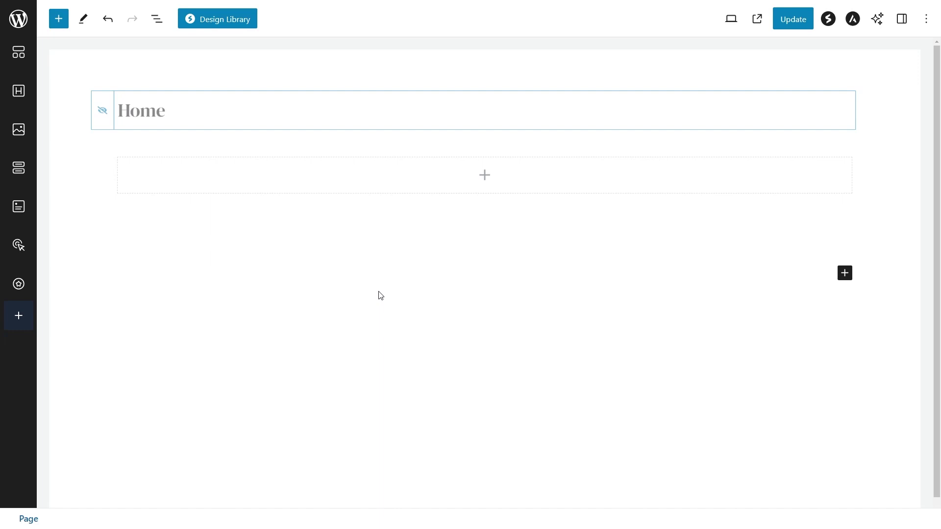
Step: Try adding a Shortcode block to the Home page's empty container and paste the copied feed shortcode into it
click(484, 175)
text(Shortcode)
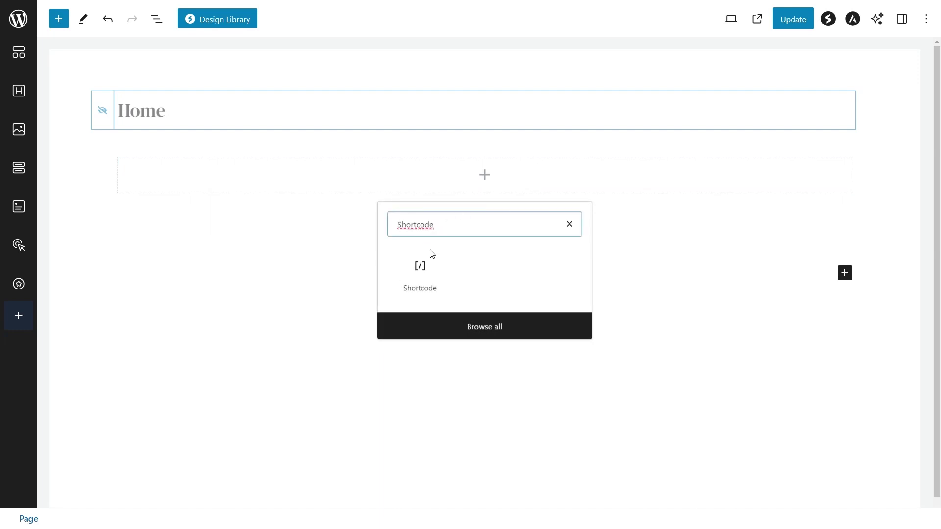
click(421, 271)
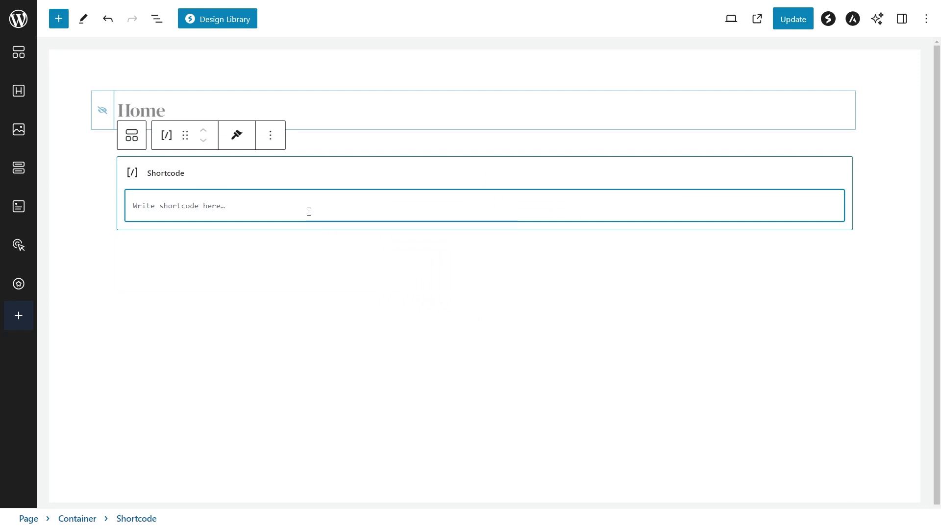
key(ctrl+v)
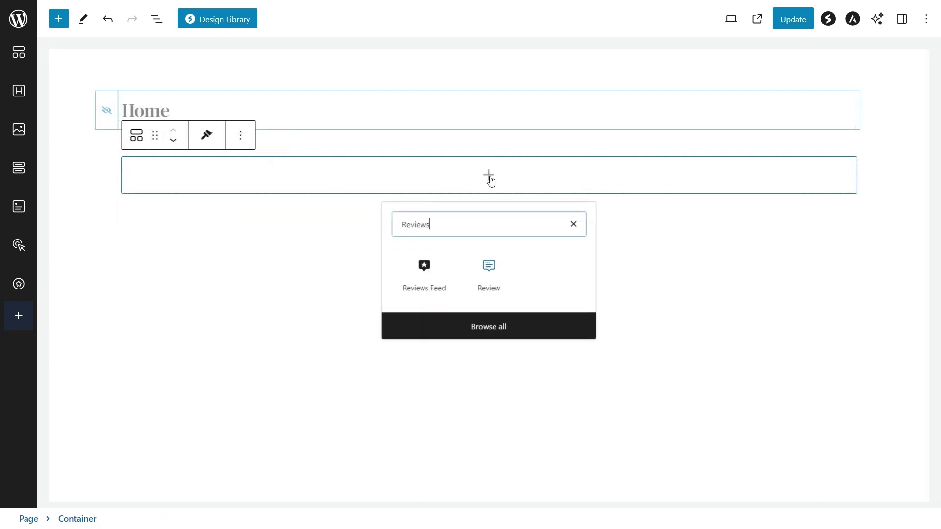
Step: Insert the Reviews Feed block into the Home page's container and update the page
click(423, 273)
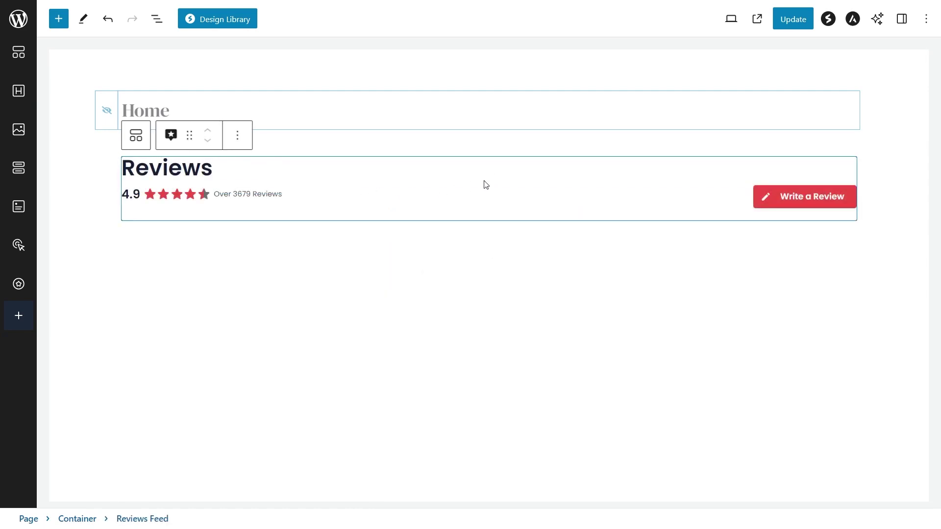
click(782, 22)
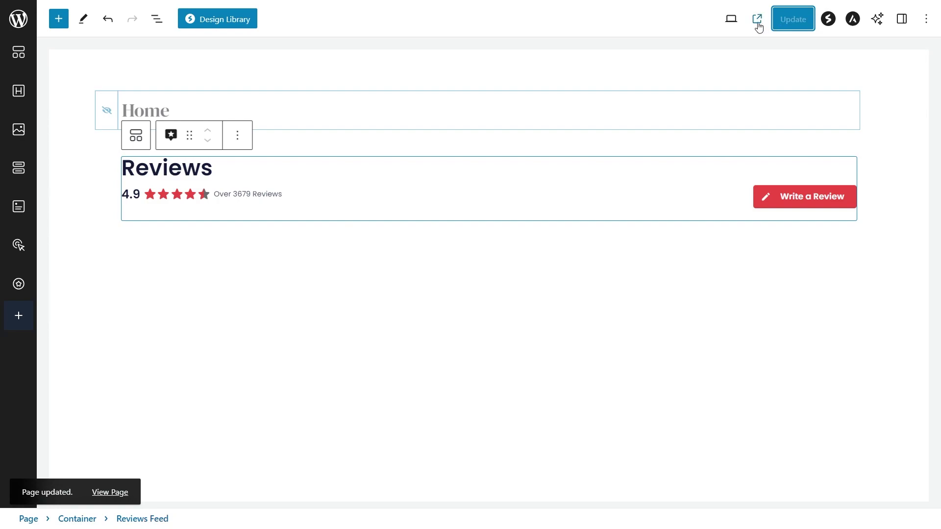
Step: View the live Home page, page through the review carousel, and try the Write a Review link
click(757, 22)
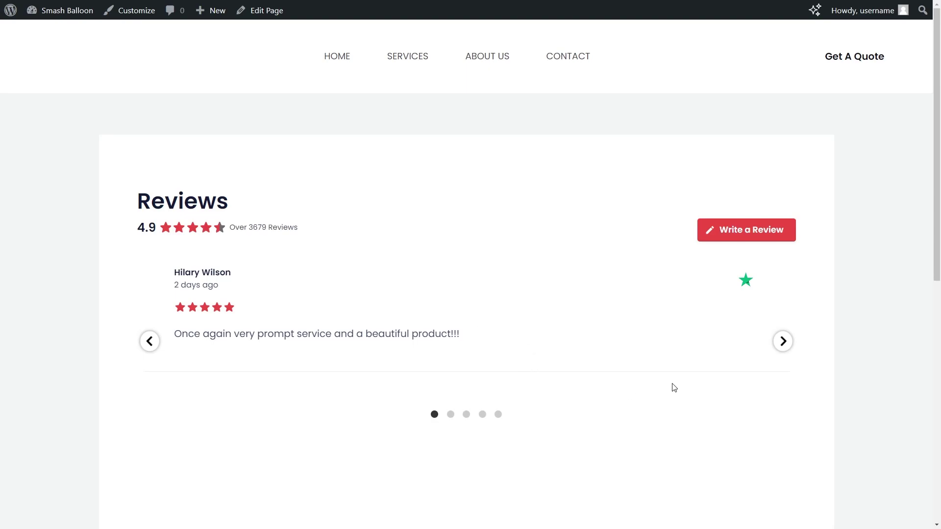
click(784, 342)
click(783, 341)
click(784, 342)
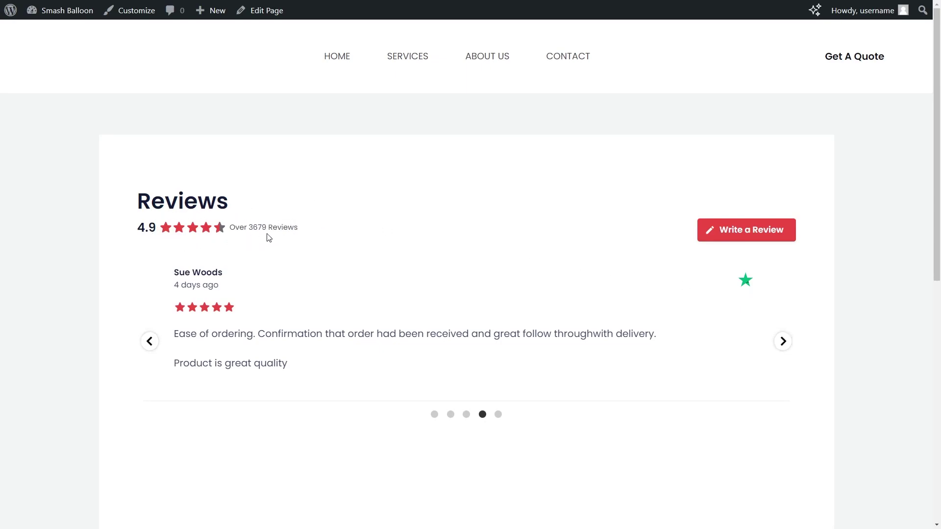
click(713, 238)
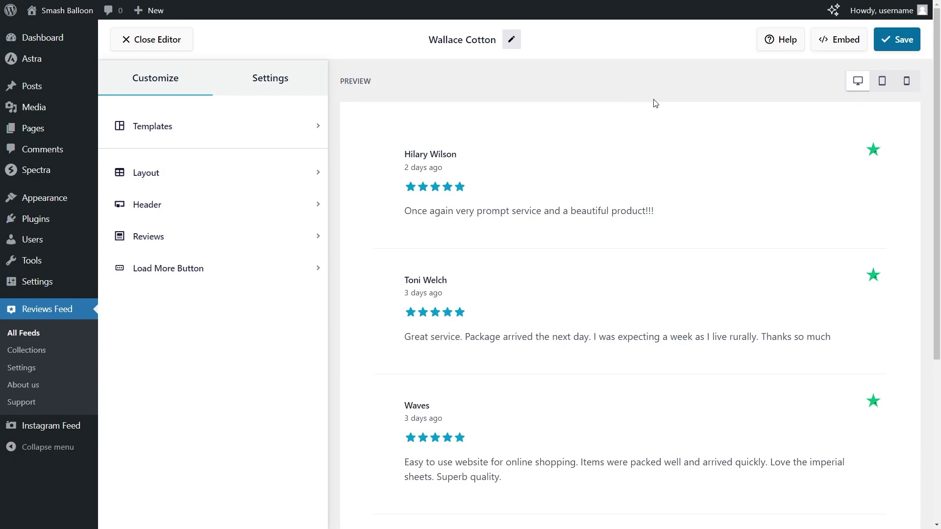
Step: Copy the Wallace Cotton feed's embed shortcode and go on to adding the feed to a widget
click(826, 40)
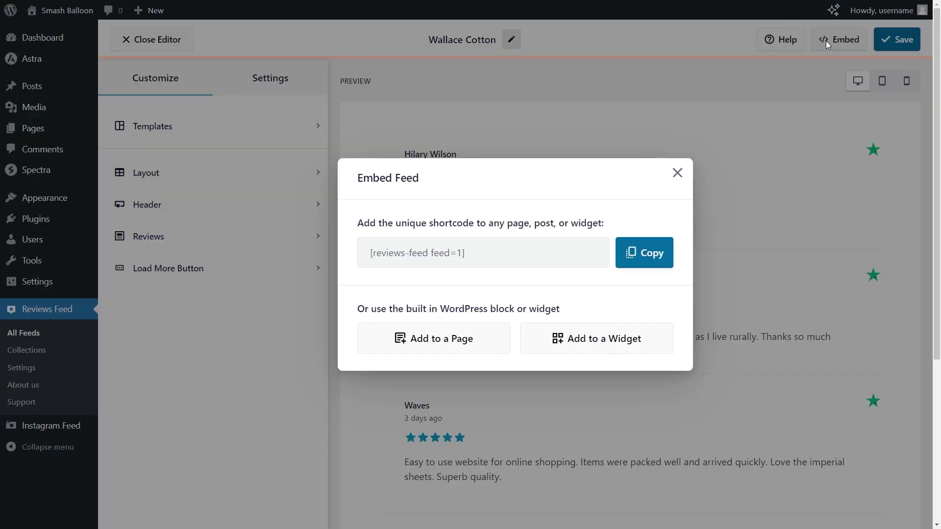
click(638, 253)
click(573, 339)
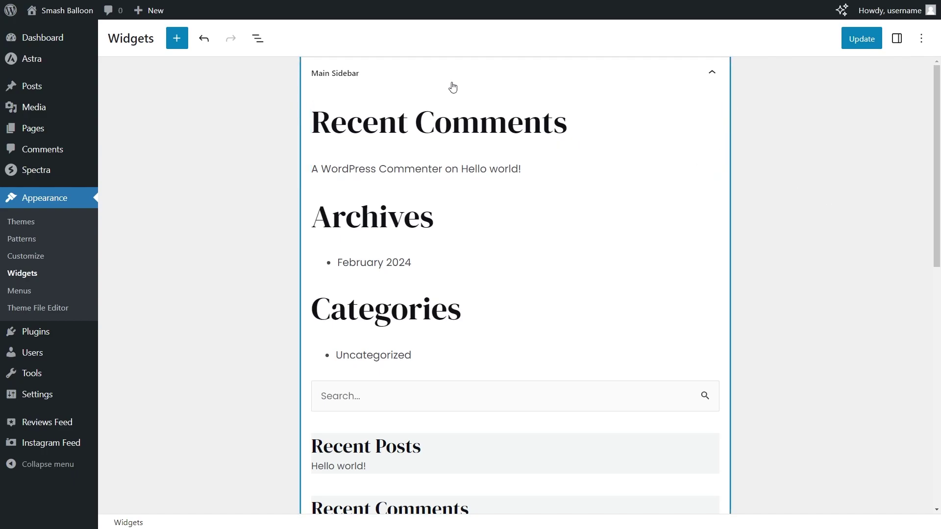
Step: Try a Shortcode block with [reviews-feed feed=1] at the end of the Main Sidebar, and delete the block
scroll(454, 91, down, 9)
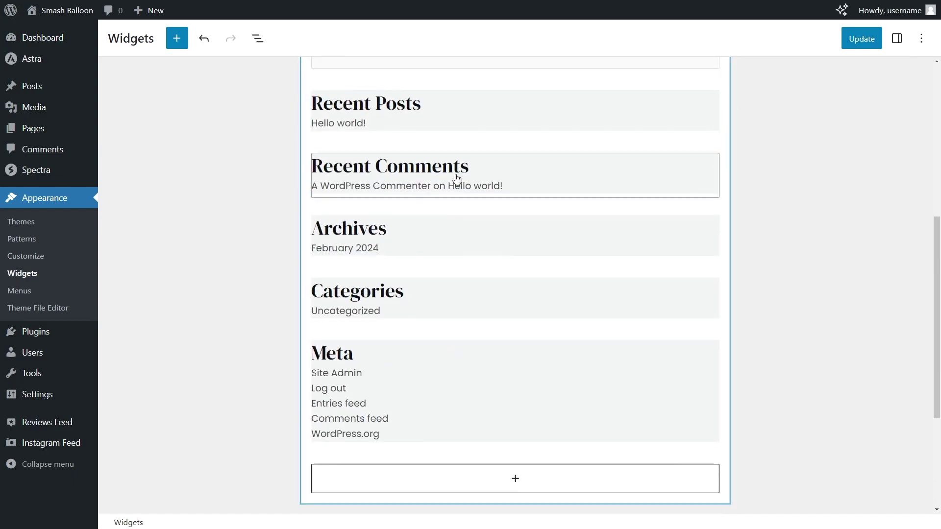
click(514, 381)
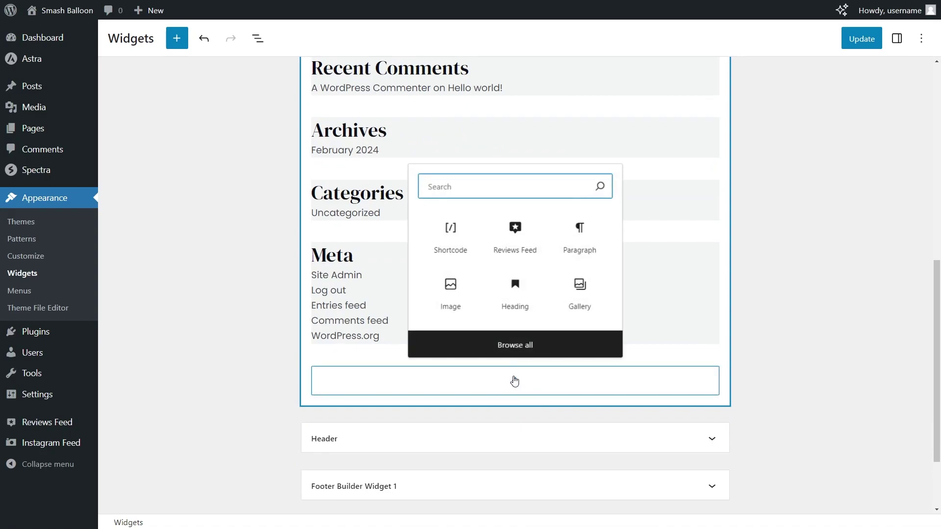
click(451, 245)
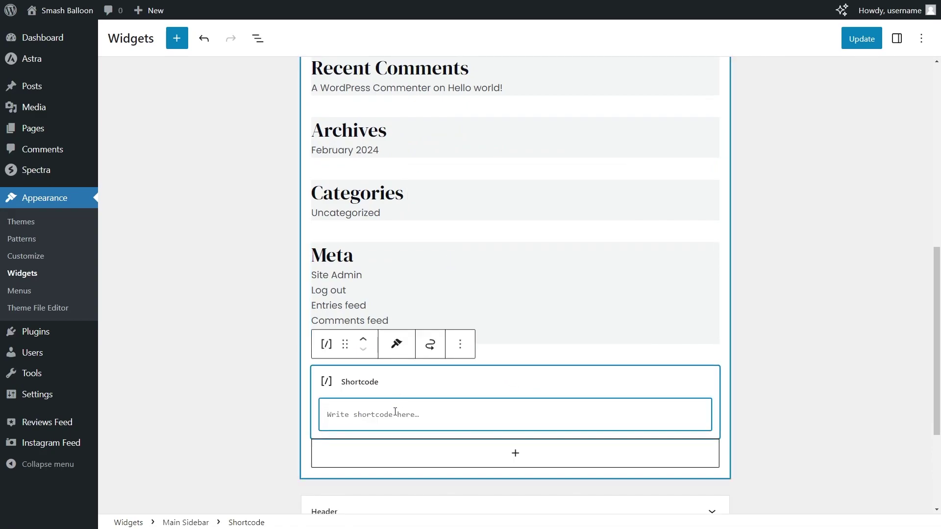
key(ctrl+v)
click(417, 392)
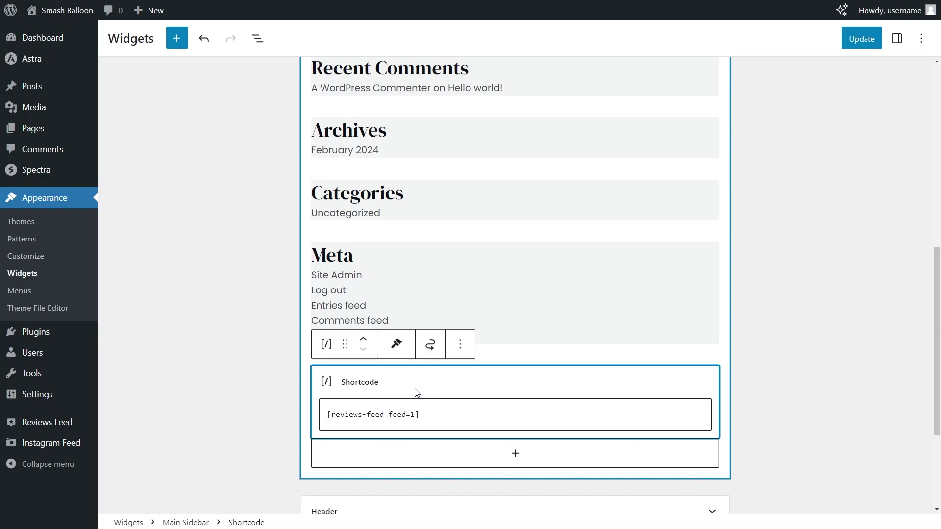
key(Delete)
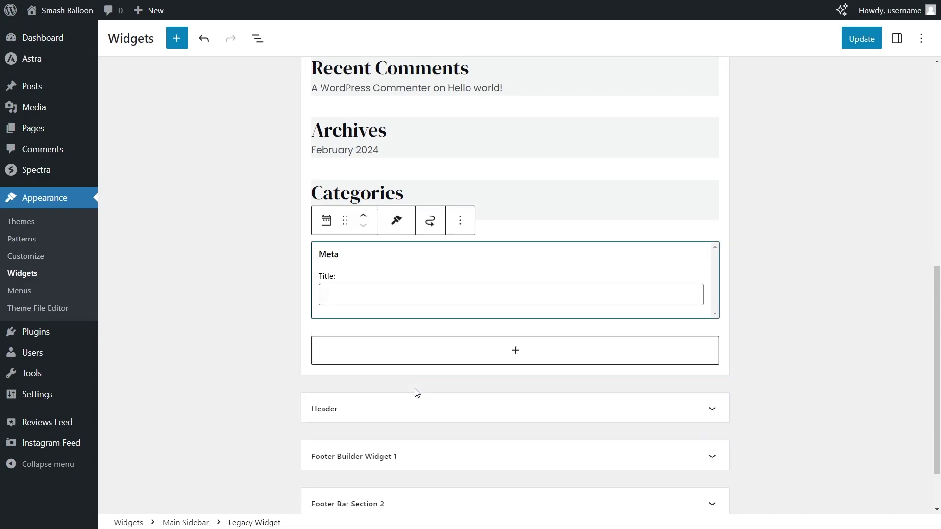
Step: Add a Reviews Feed block below the Meta widget in the Main Sidebar and check the displayed reviews
click(514, 350)
click(515, 208)
scroll(468, 304, down, 5)
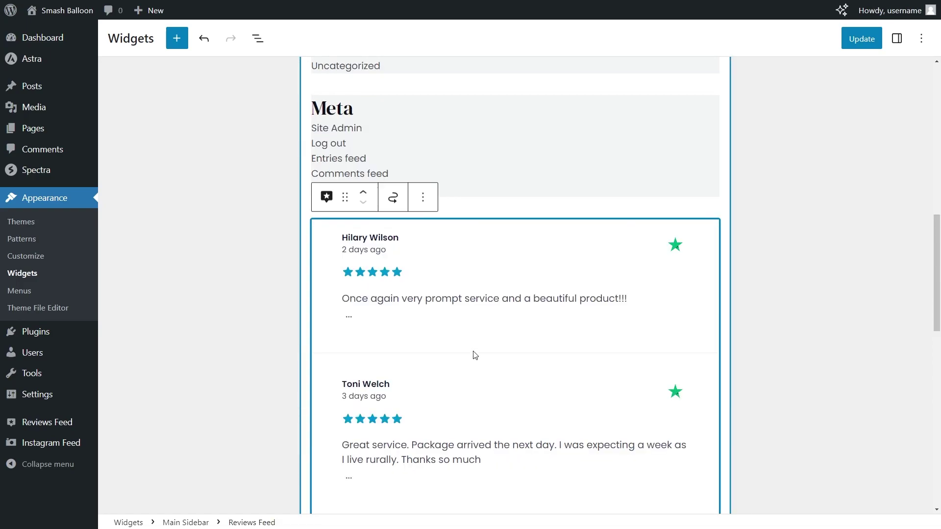
Step: Check the reviews shown in the Main Sidebar's Reviews Feed block and save the widget changes
scroll(467, 294, down, 2)
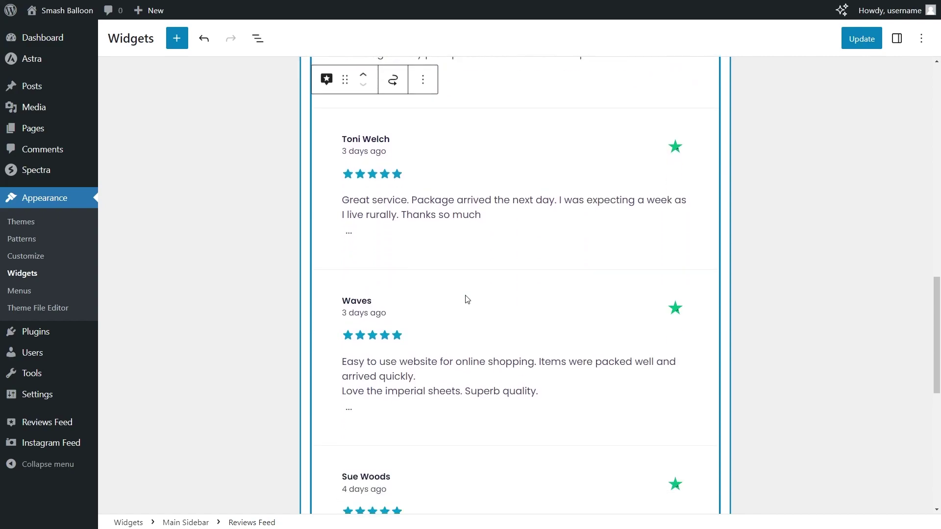
scroll(467, 299, up, 3)
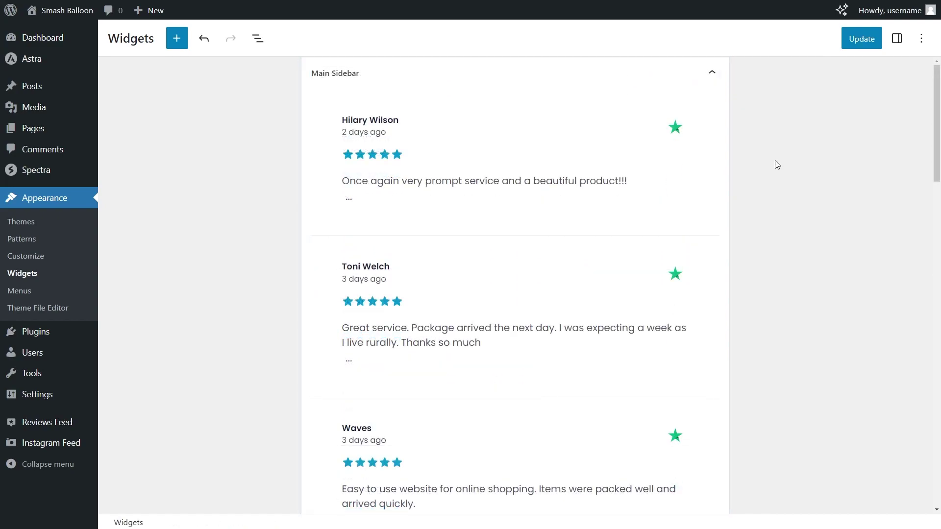
click(857, 39)
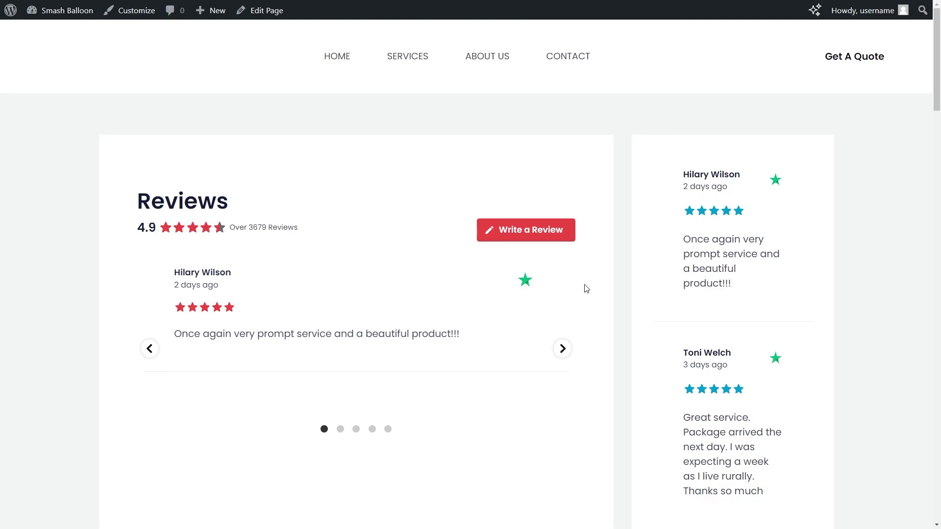
Step: Advance the Home page's review carousel by two reviews and look through the reviews feed in the live sidebar
click(563, 349)
click(563, 349)
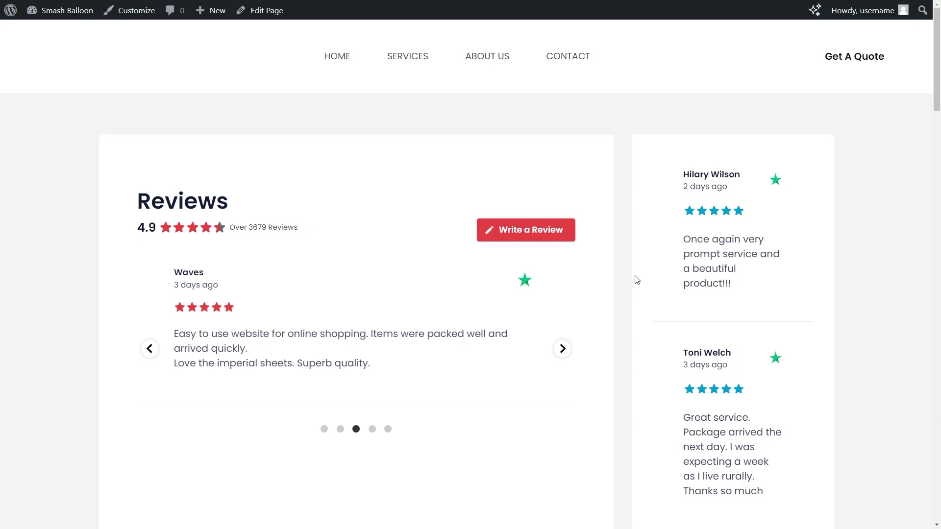
scroll(637, 279, down, 1)
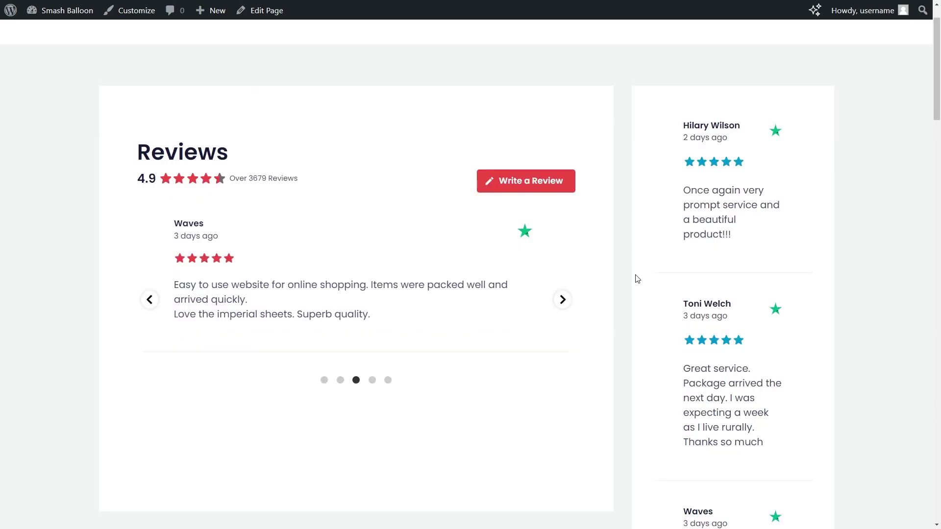
scroll(637, 277, down, 3)
scroll(647, 261, down, 1)
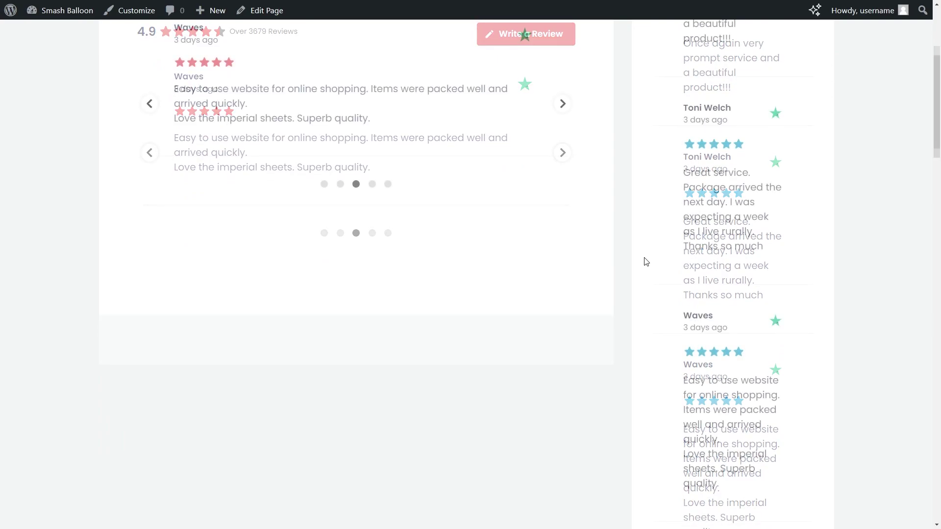
scroll(646, 262, up, 4)
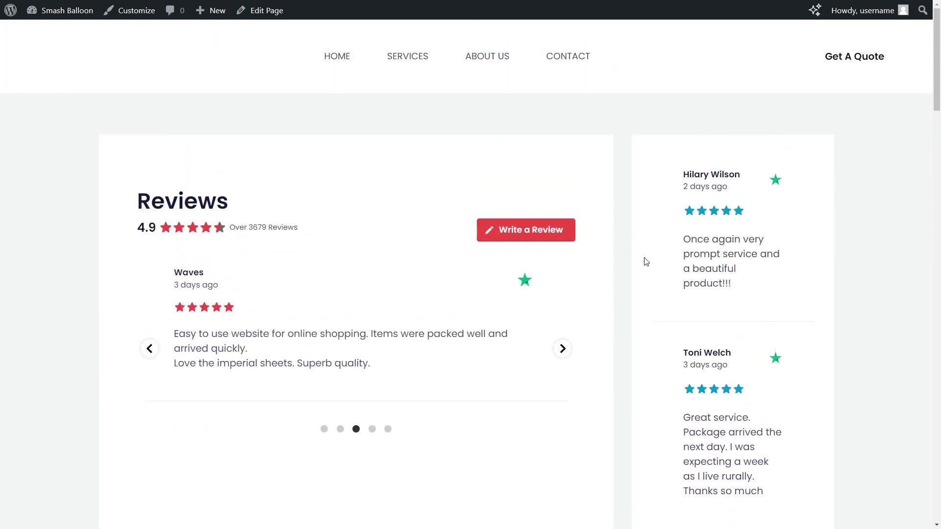